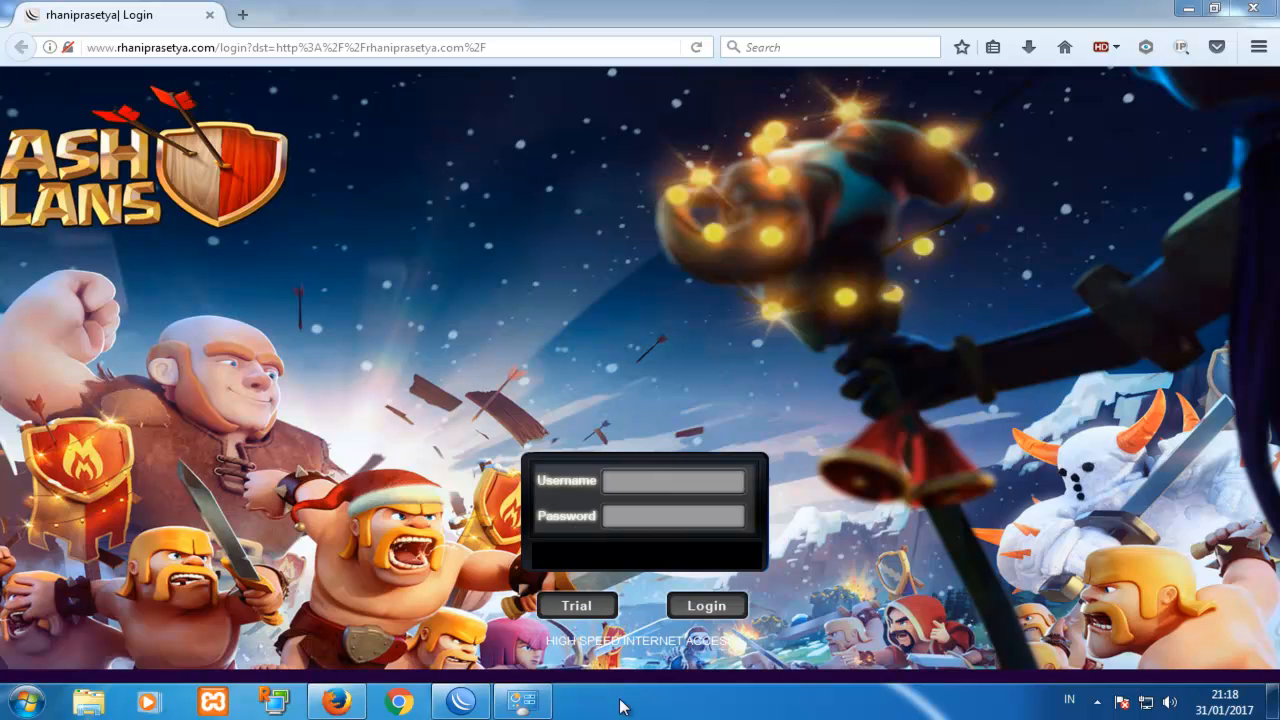
Step: Switch to WinBox and open the Walled Garden list of the IP Hotspot configuration
{"action": "left_click", "coordinate": [461, 702]}
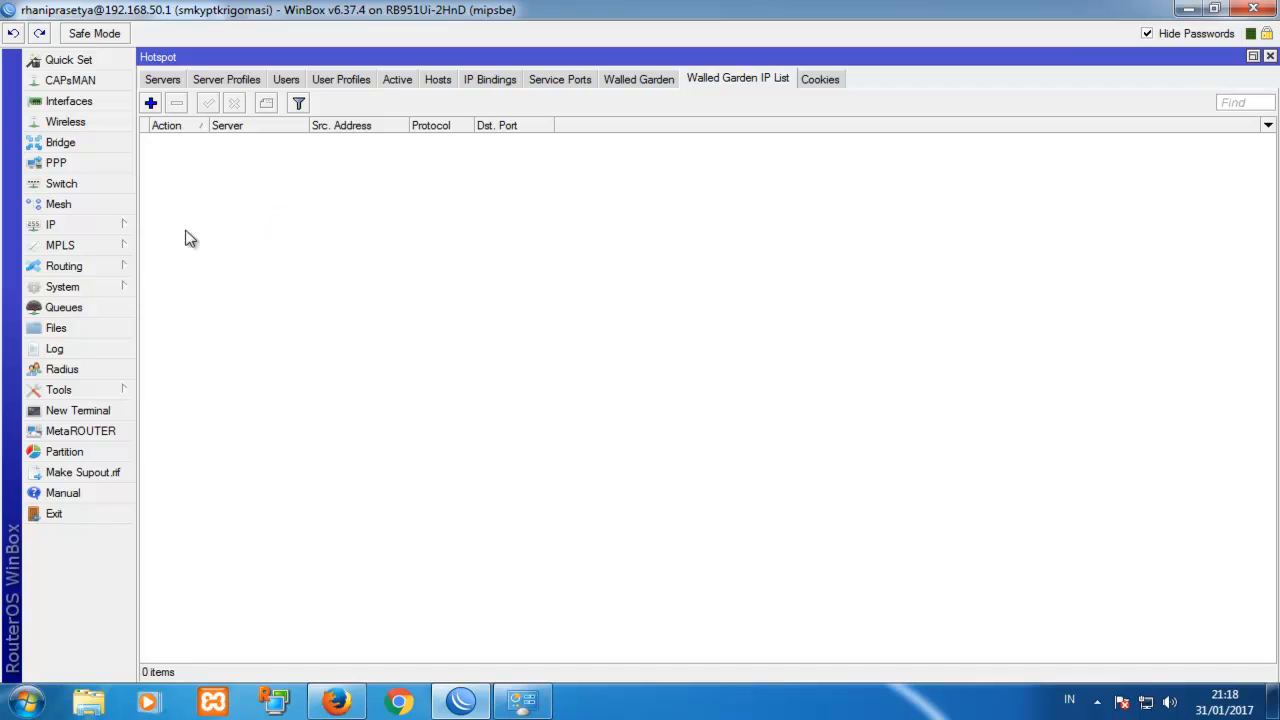
{"action": "left_click", "coordinate": [94, 226]}
{"action": "left_click", "coordinate": [183, 381]}
{"action": "left_click", "coordinate": [638, 79]}
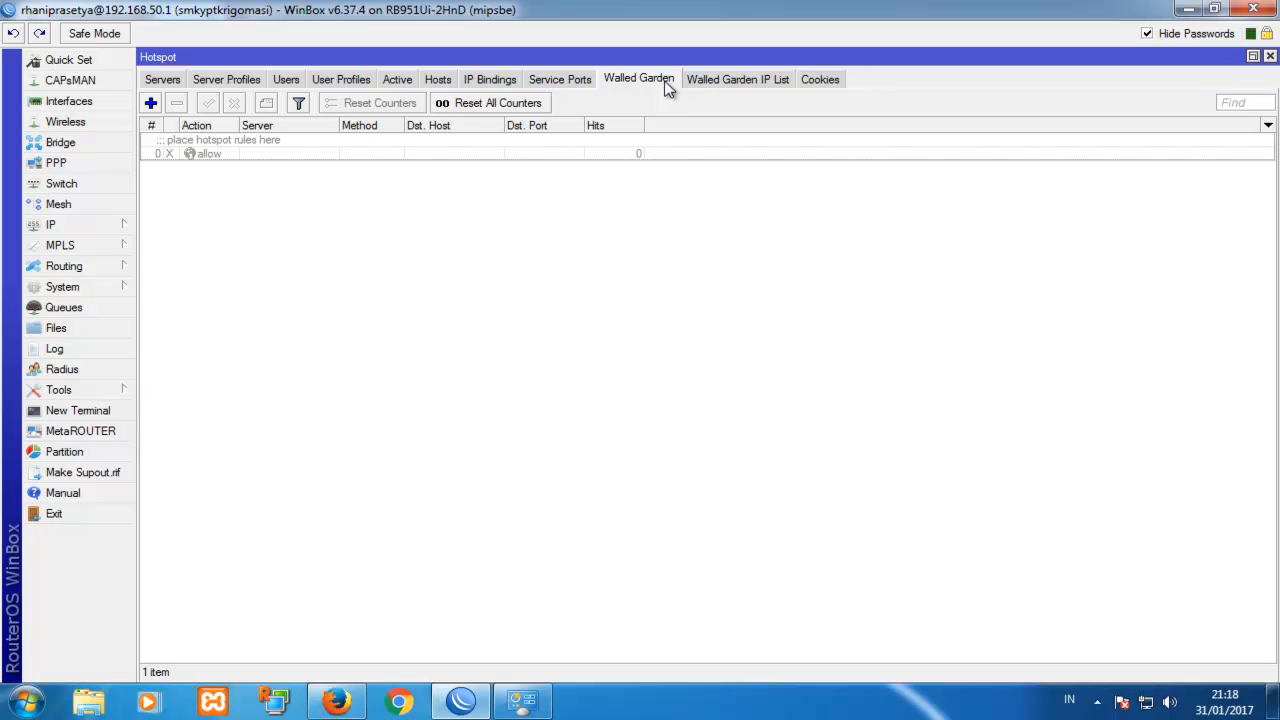
{"action": "left_click", "coordinate": [151, 103]}
{"action": "left_click", "coordinate": [640, 285]}
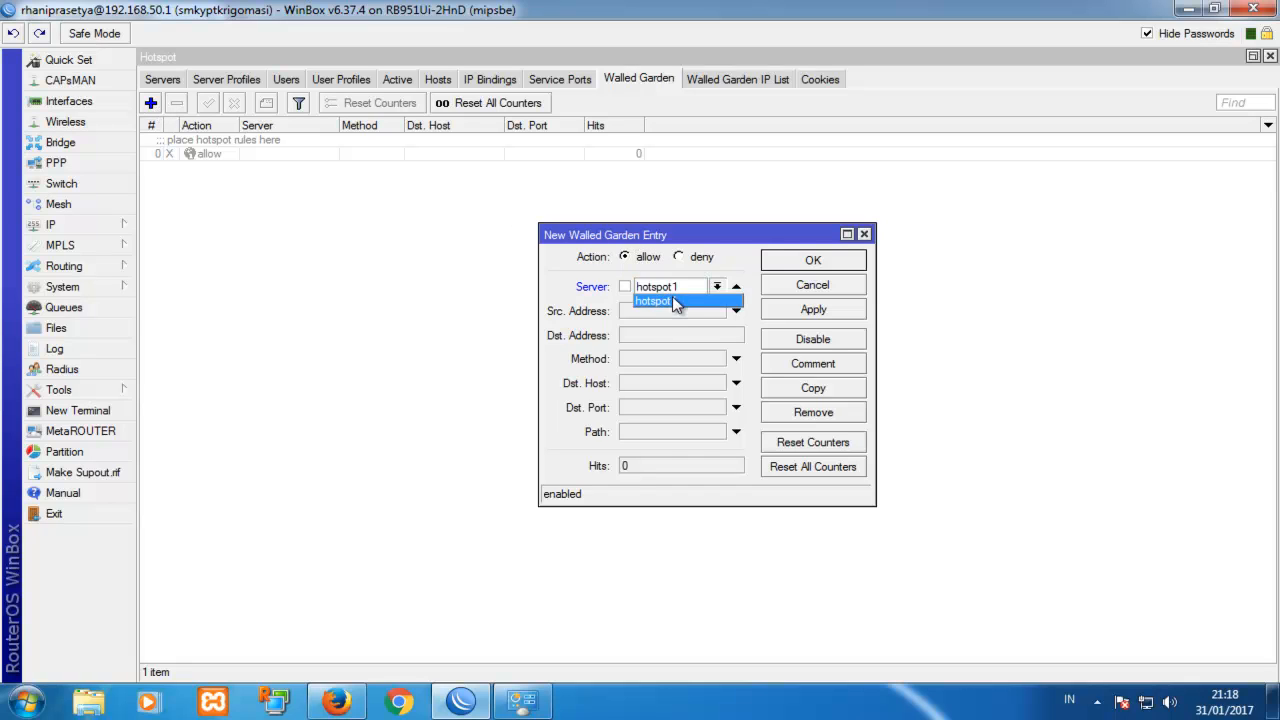
{"action": "left_click", "coordinate": [662, 387]}
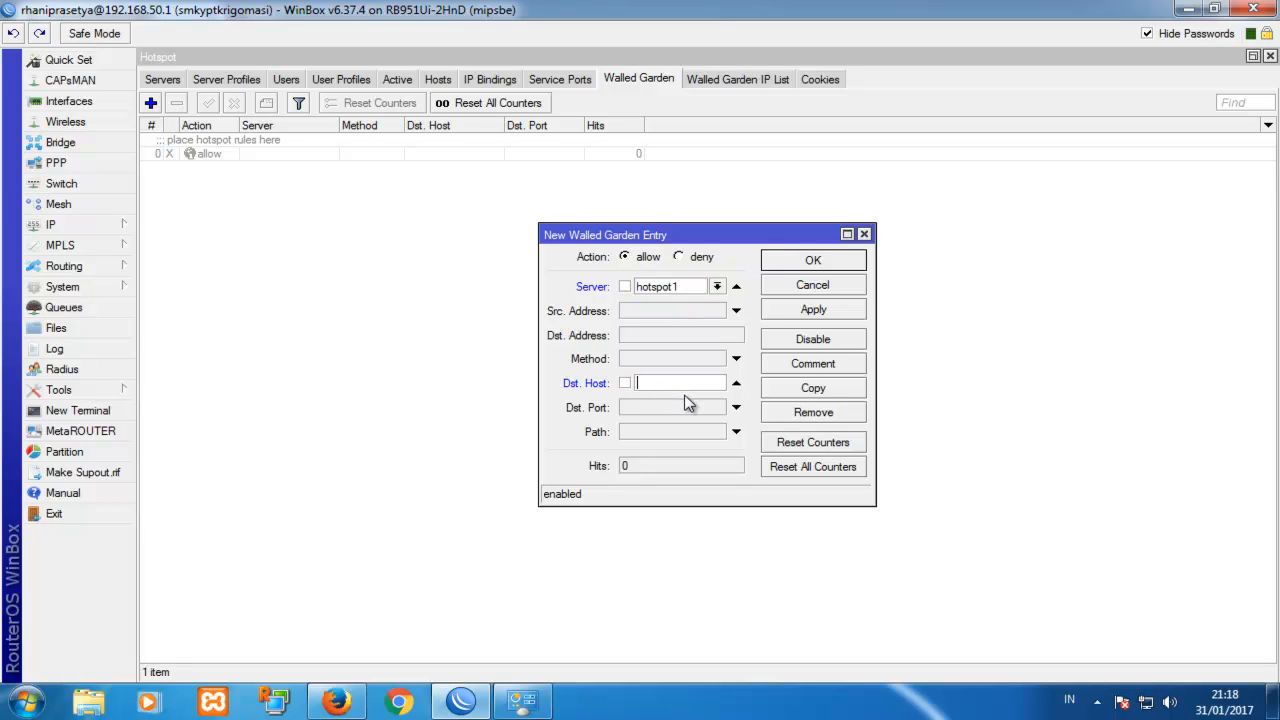
{"action": "type", "text": "www.vidio.com"}
{"action": "left_click_drag", "start_coordinate": [712, 384], "coordinate": [633, 387]}
{"action": "left_click", "coordinate": [336, 700]}
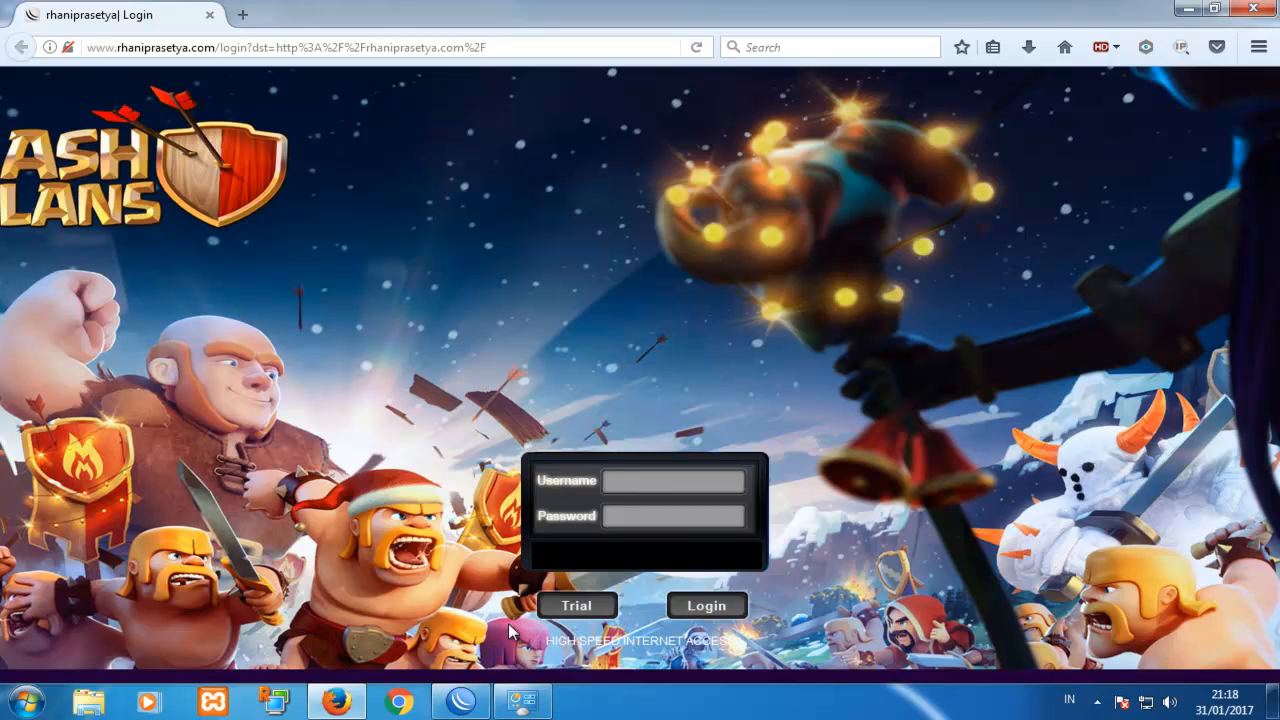
{"action": "left_click", "coordinate": [461, 700]}
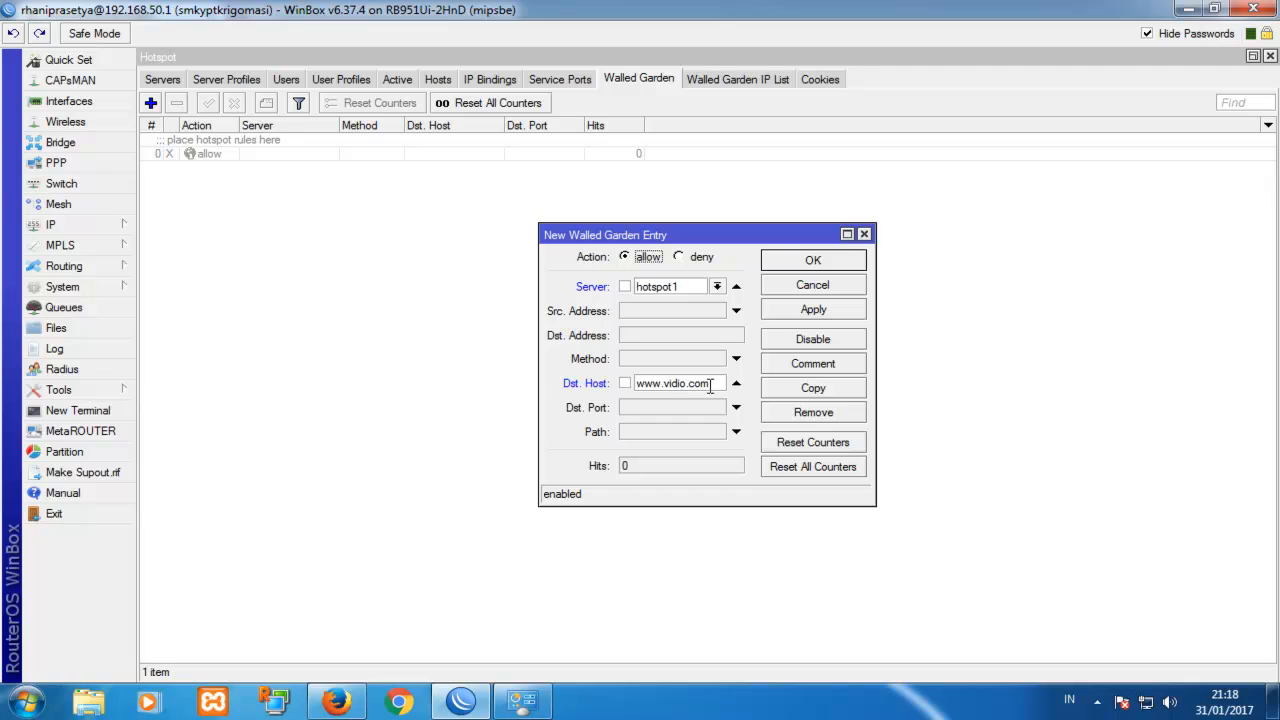
{"action": "left_click_drag", "start_coordinate": [712, 387], "coordinate": [640, 390]}
{"action": "right_click", "coordinate": [652, 390]}
{"action": "left_click", "coordinate": [676, 419]}
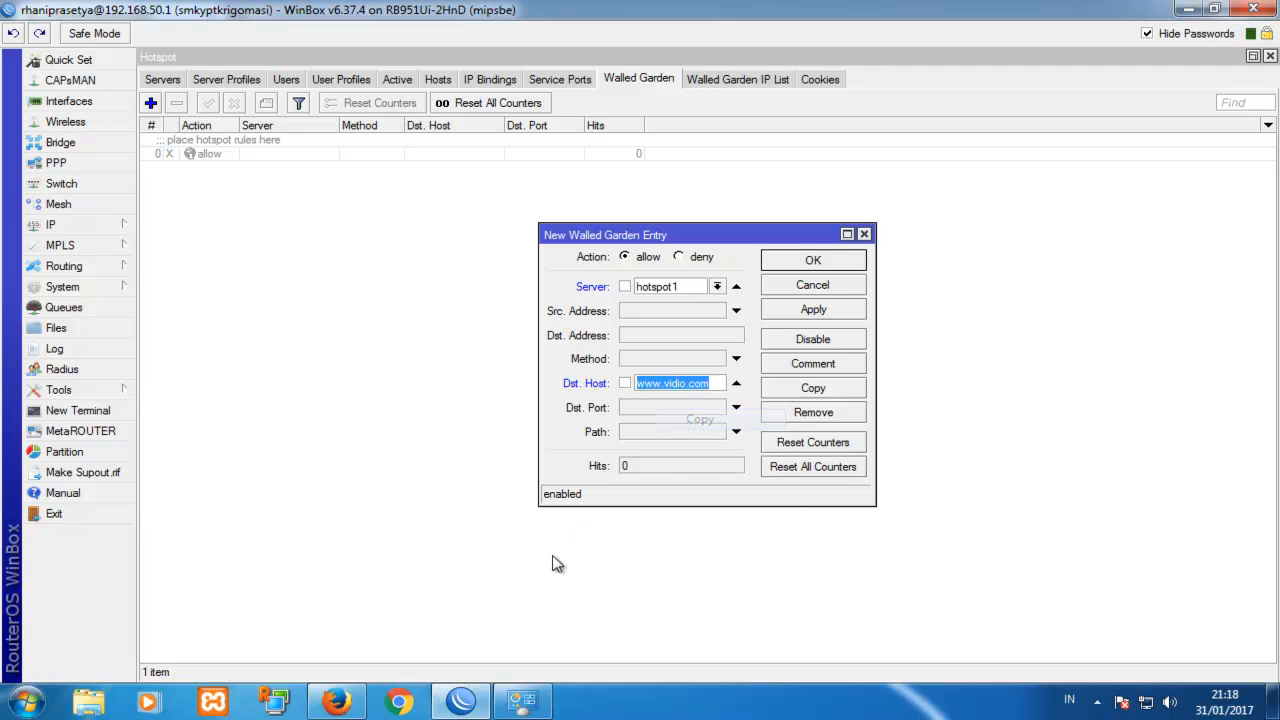
{"action": "left_click", "coordinate": [336, 700]}
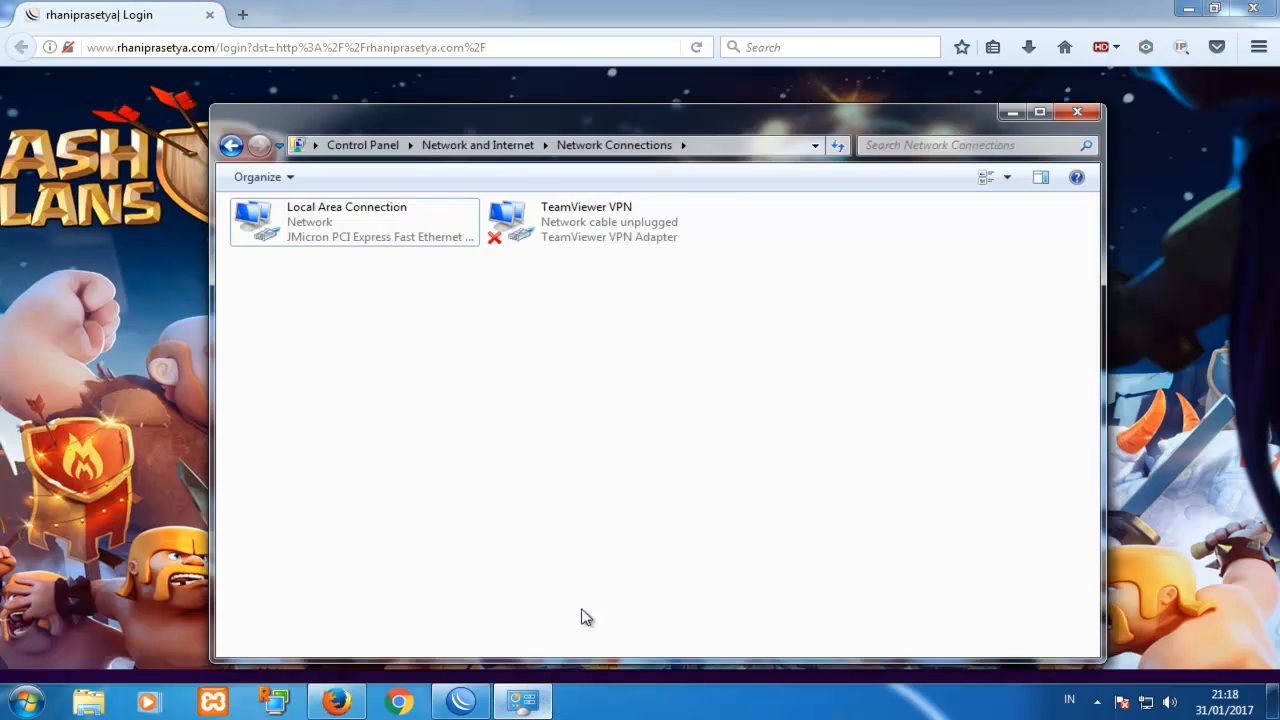
{"action": "left_click", "coordinate": [540, 702]}
{"action": "left_click", "coordinate": [242, 14]}
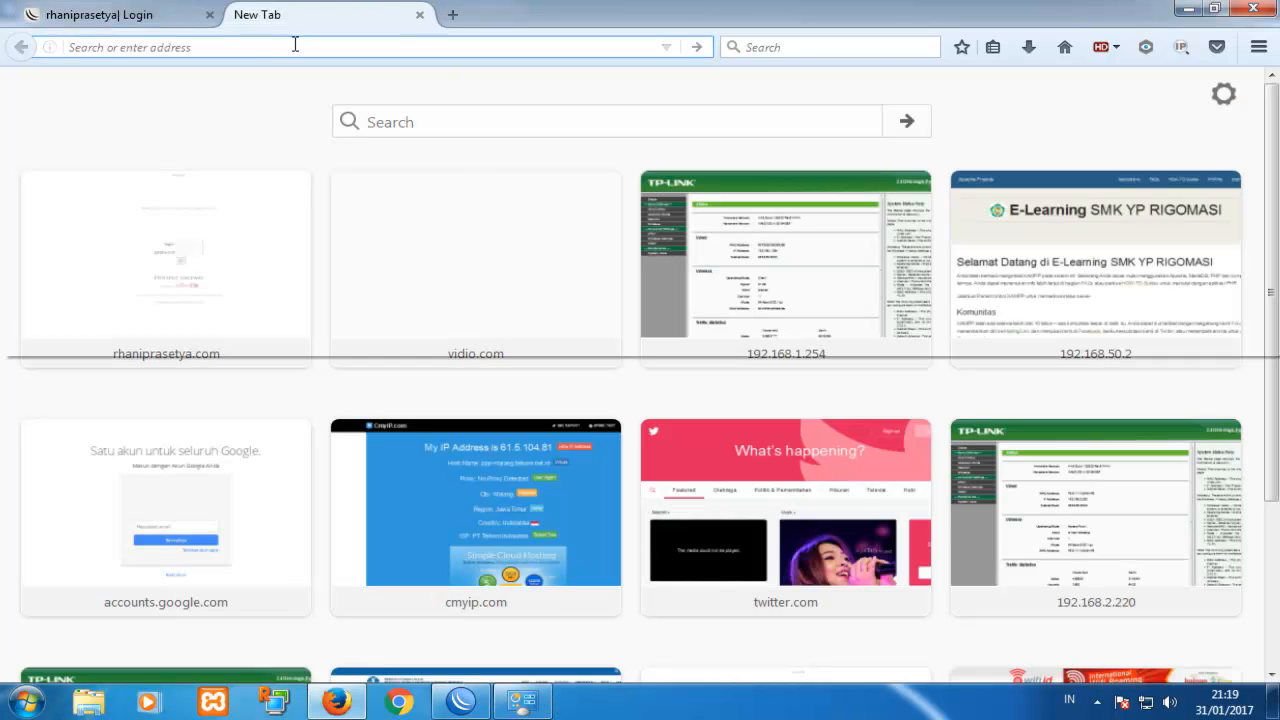
{"action": "type", "text": "www.vidio.com/"}
{"action": "key", "text": "Return"}
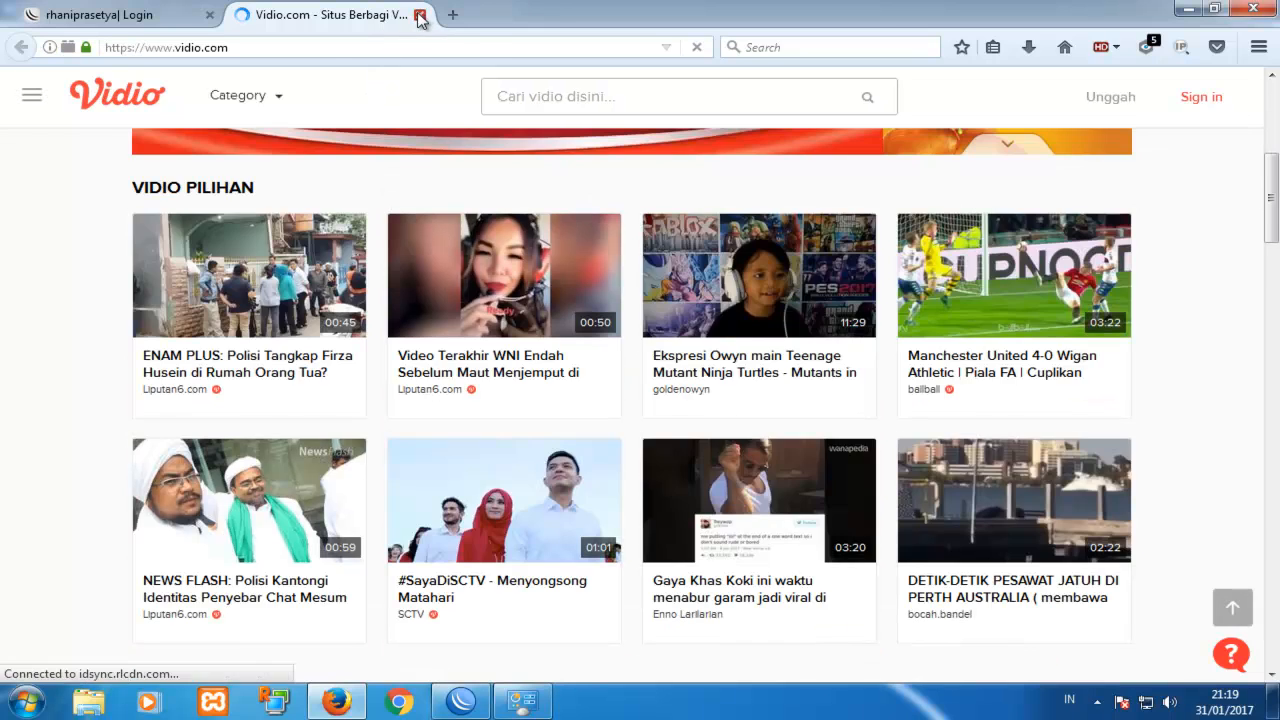
{"action": "left_click", "coordinate": [420, 15]}
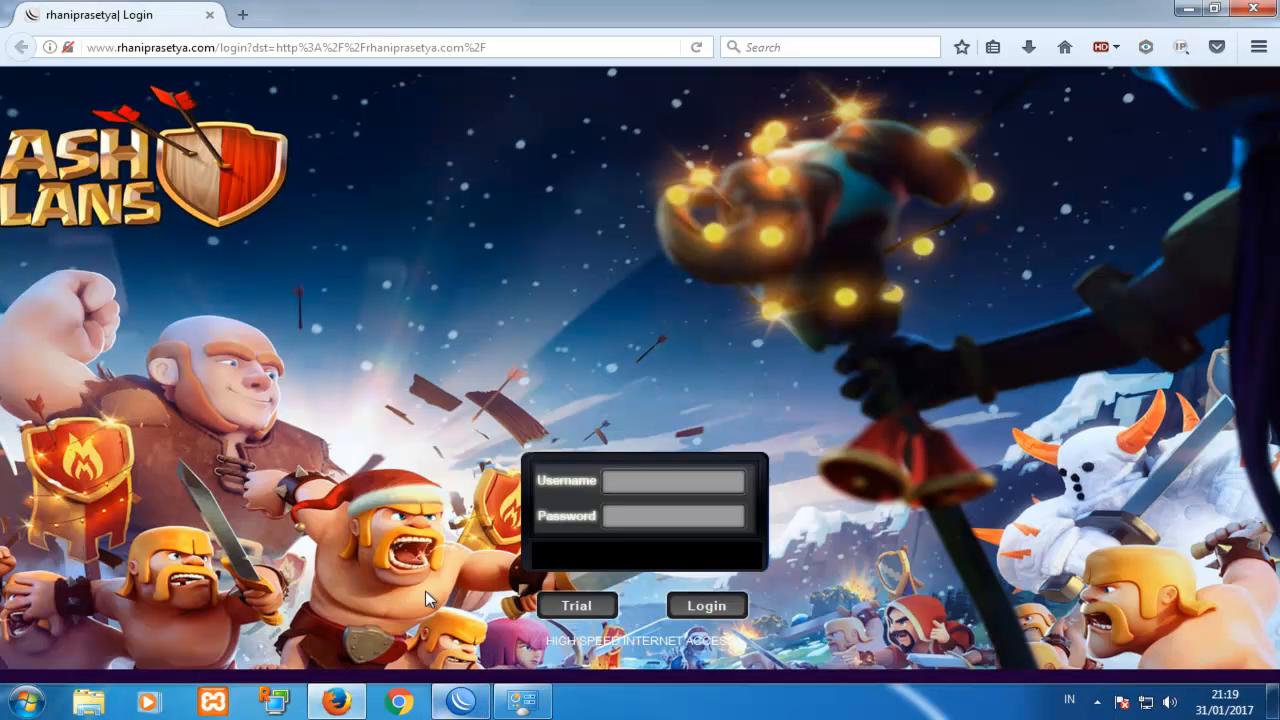
{"action": "left_click", "coordinate": [478, 697]}
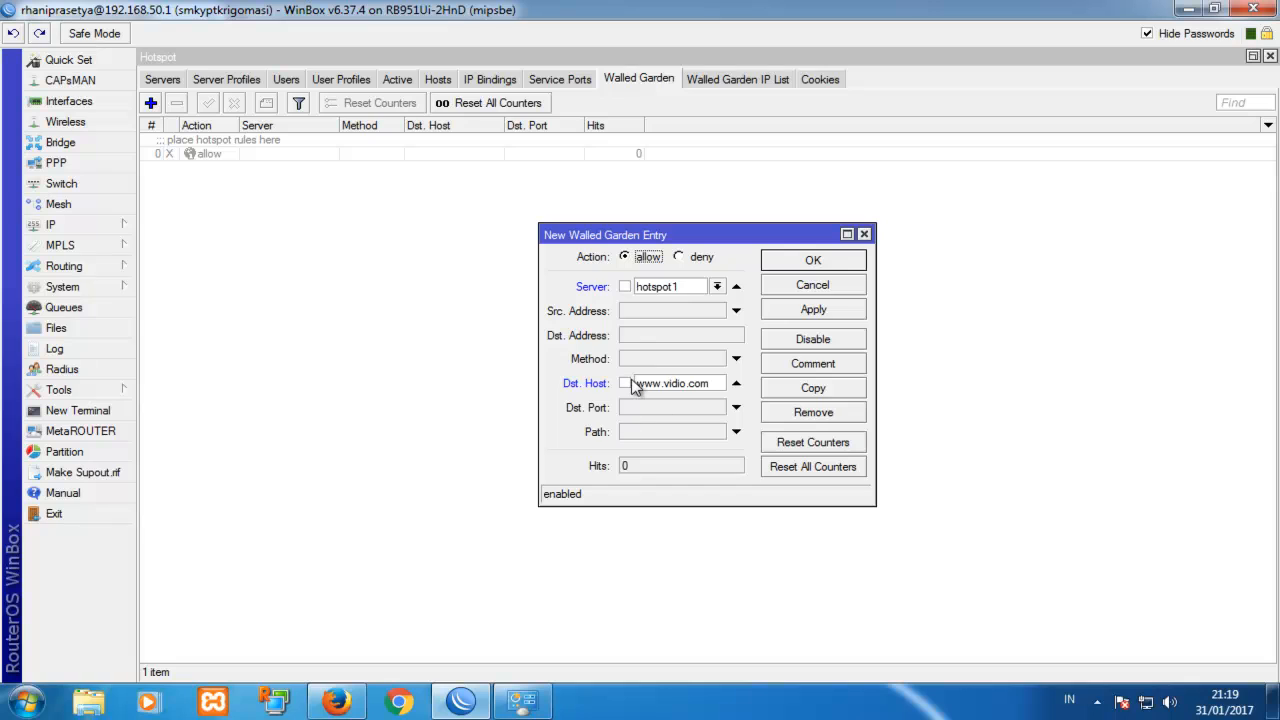
{"action": "left_click_drag", "start_coordinate": [714, 385], "coordinate": [634, 385]}
{"action": "left_click", "coordinate": [808, 309]}
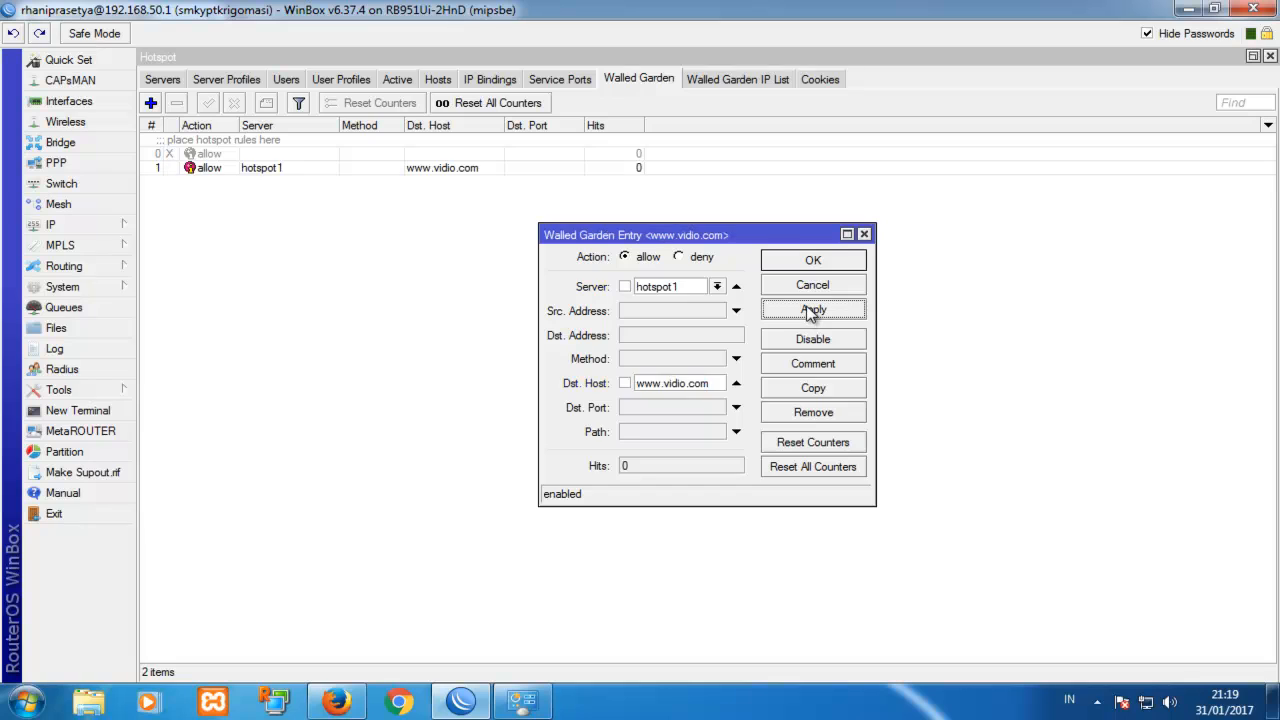
{"action": "left_click", "coordinate": [813, 262]}
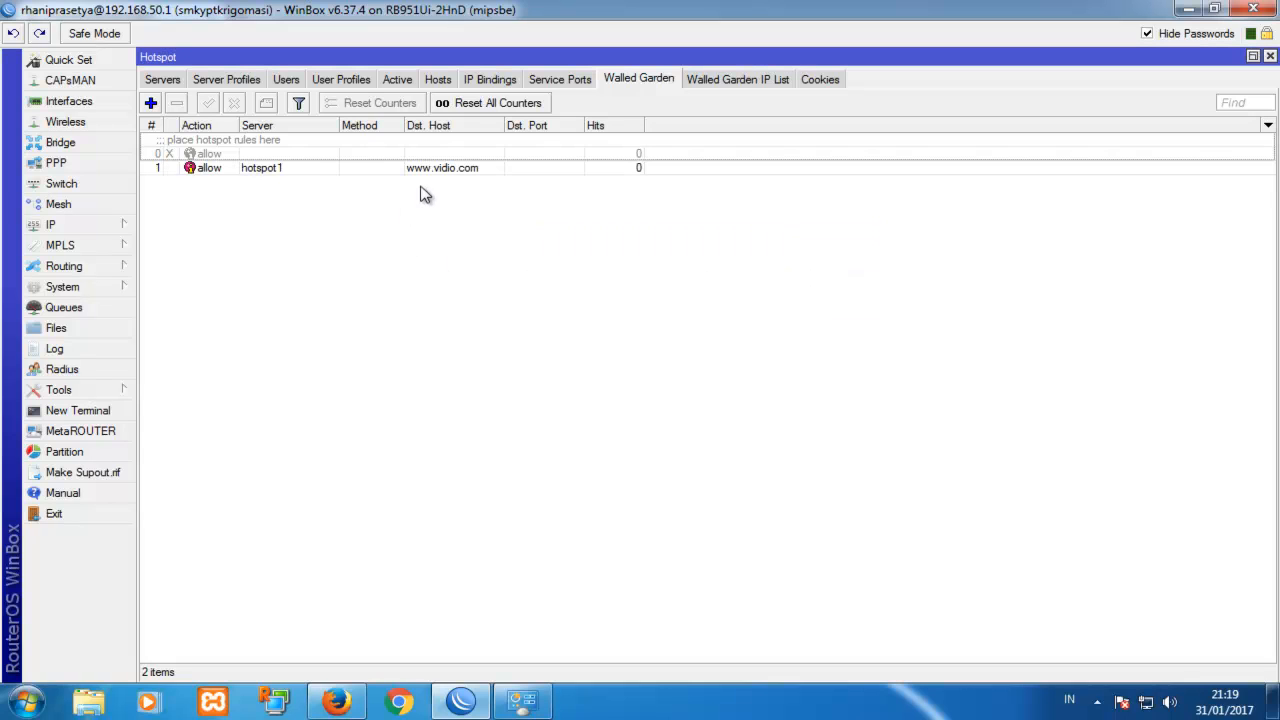
Step: Start a new Walled Garden IP List entry with action accept and server hotspot1, leaving the destination port unset
{"action": "left_click", "coordinate": [745, 84]}
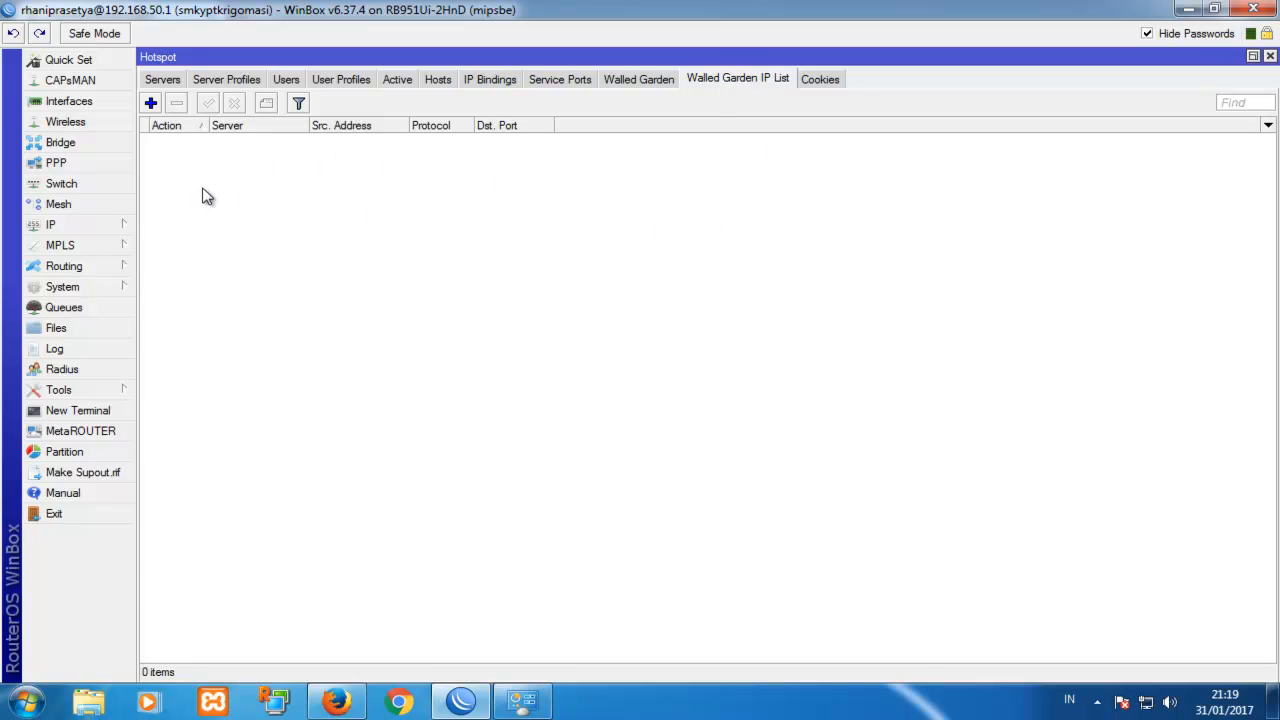
{"action": "left_click", "coordinate": [150, 103]}
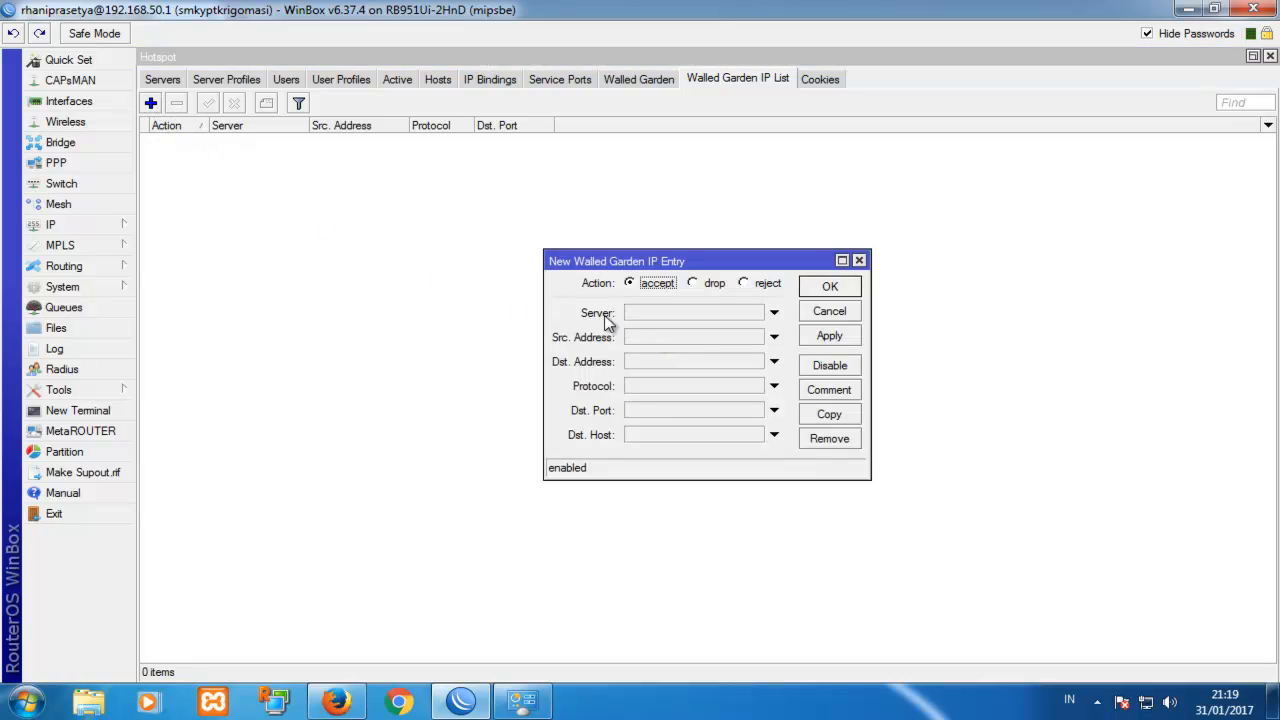
{"action": "left_click", "coordinate": [338, 701]}
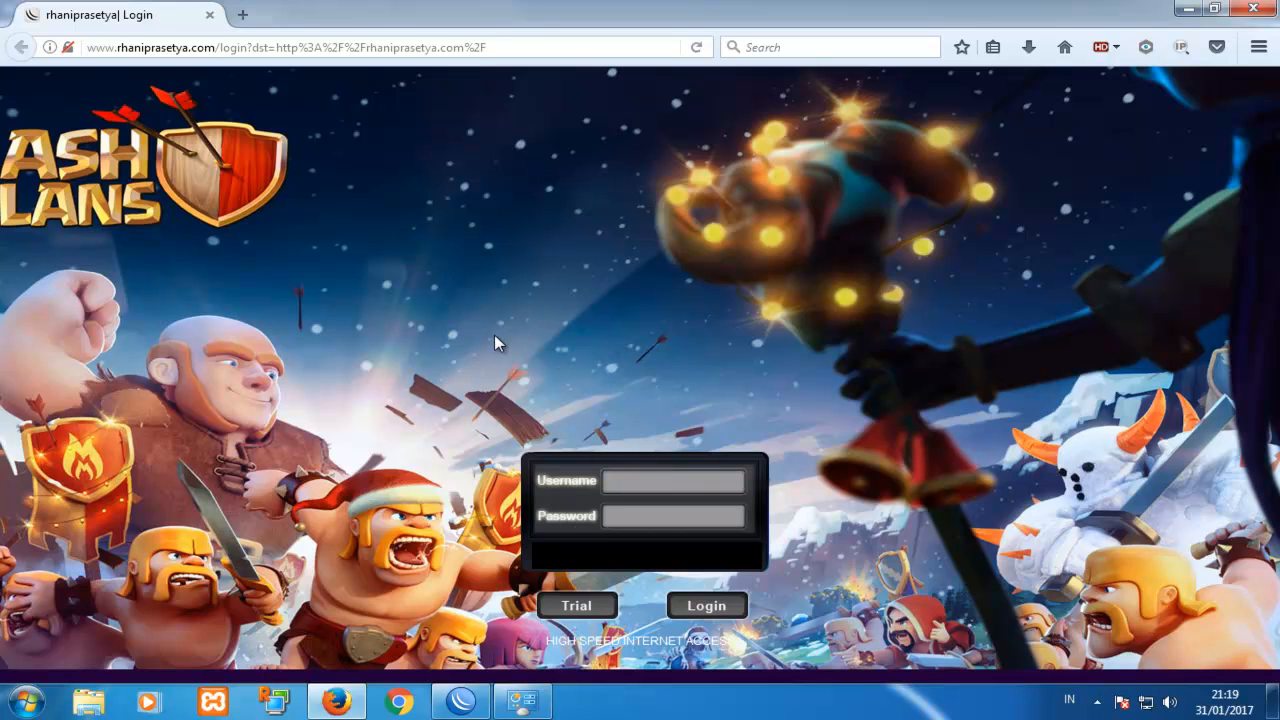
{"action": "left_click", "coordinate": [461, 701]}
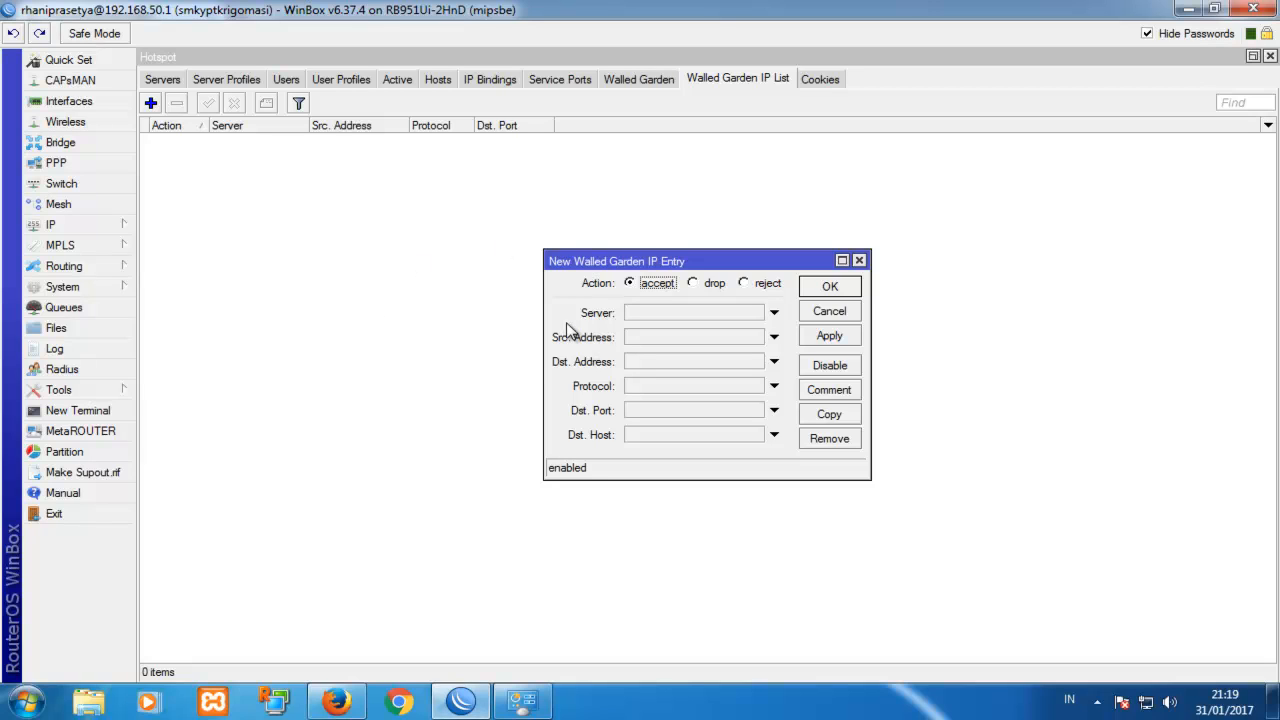
{"action": "left_click", "coordinate": [672, 316]}
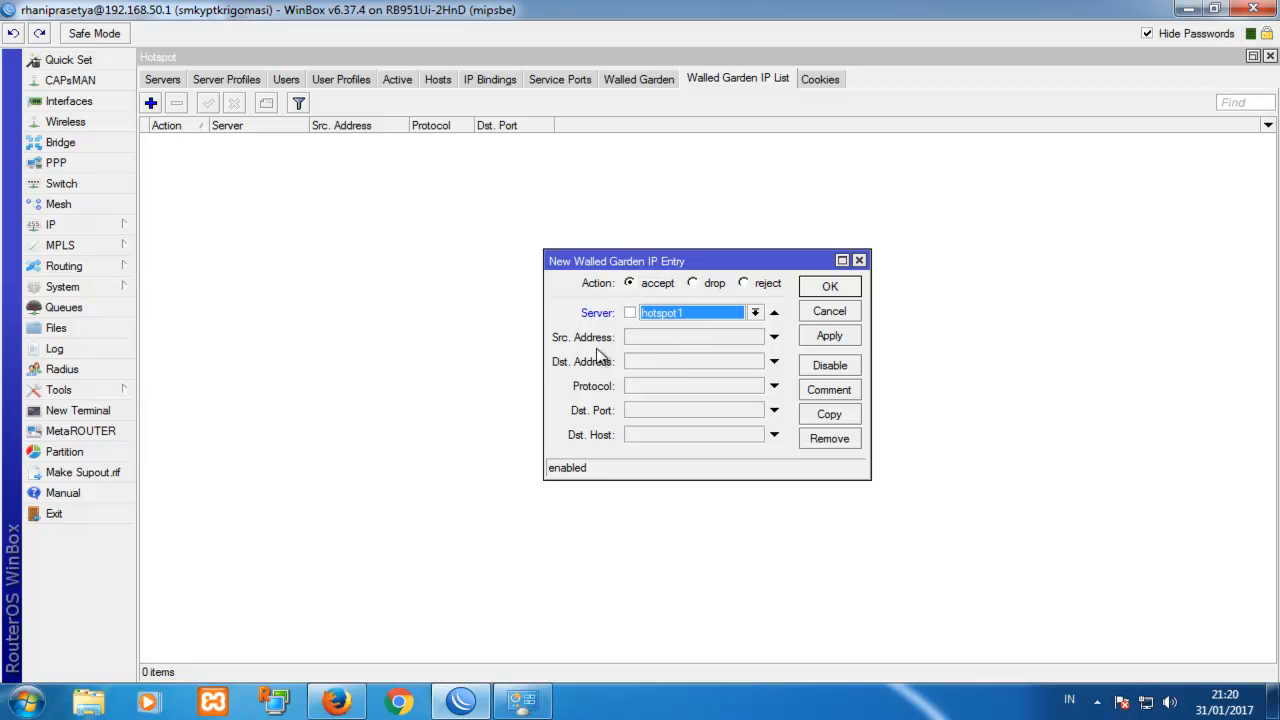
{"action": "left_click", "coordinate": [640, 414]}
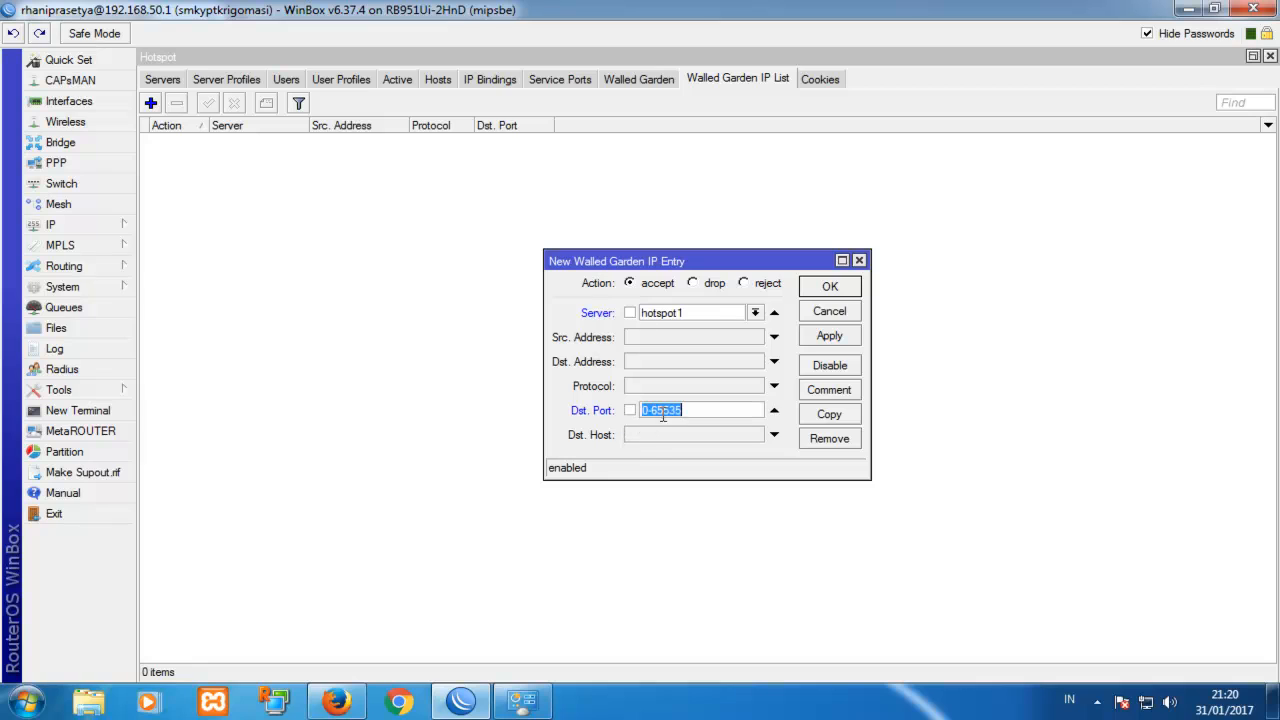
{"action": "left_click", "coordinate": [774, 410]}
Step: Set the Dst. Host of the new Walled Garden IP entry to facebook.com
{"action": "left_click", "coordinate": [688, 433]}
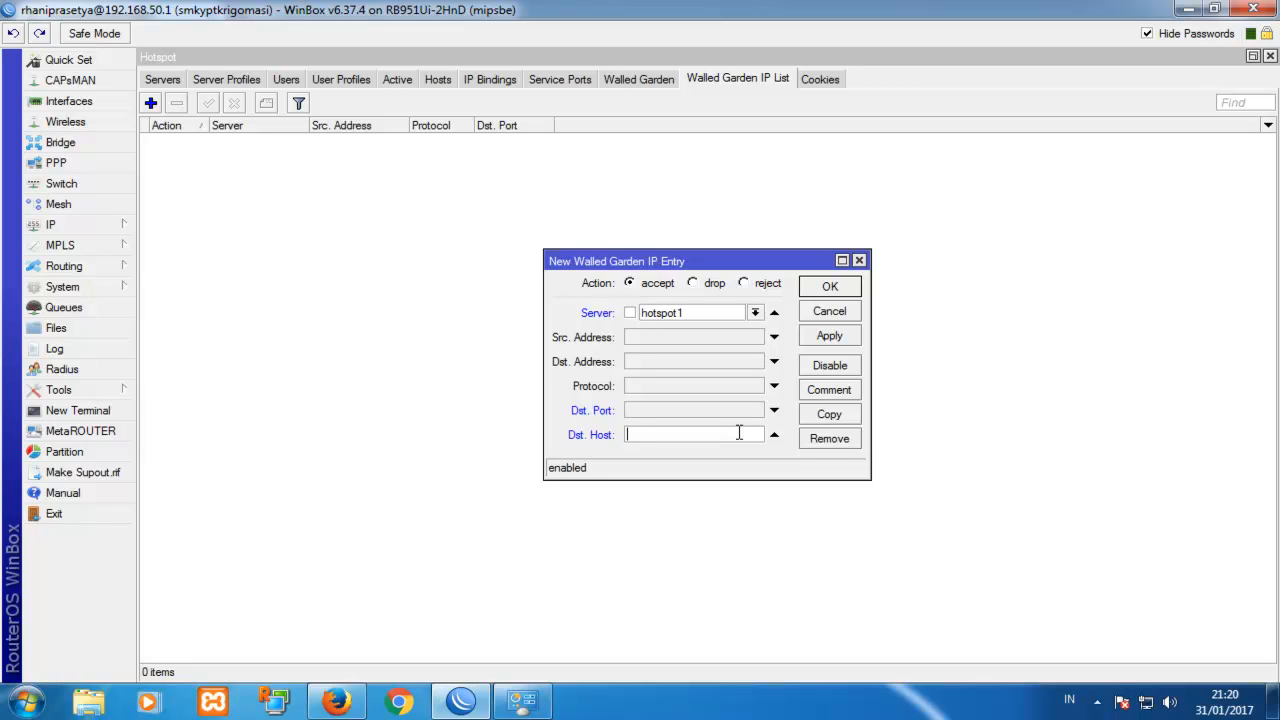
{"action": "type", "text": "facebook.vom"}
{"action": "key", "text": "BackSpace"}
{"action": "key", "text": "BackSpace"}
{"action": "key", "text": "BackSpace"}
{"action": "type", "text": "com"}
Step: Apply and confirm the facebook.com Walled Garden IP entry, and close WinBox
{"action": "left_click", "coordinate": [350, 690]}
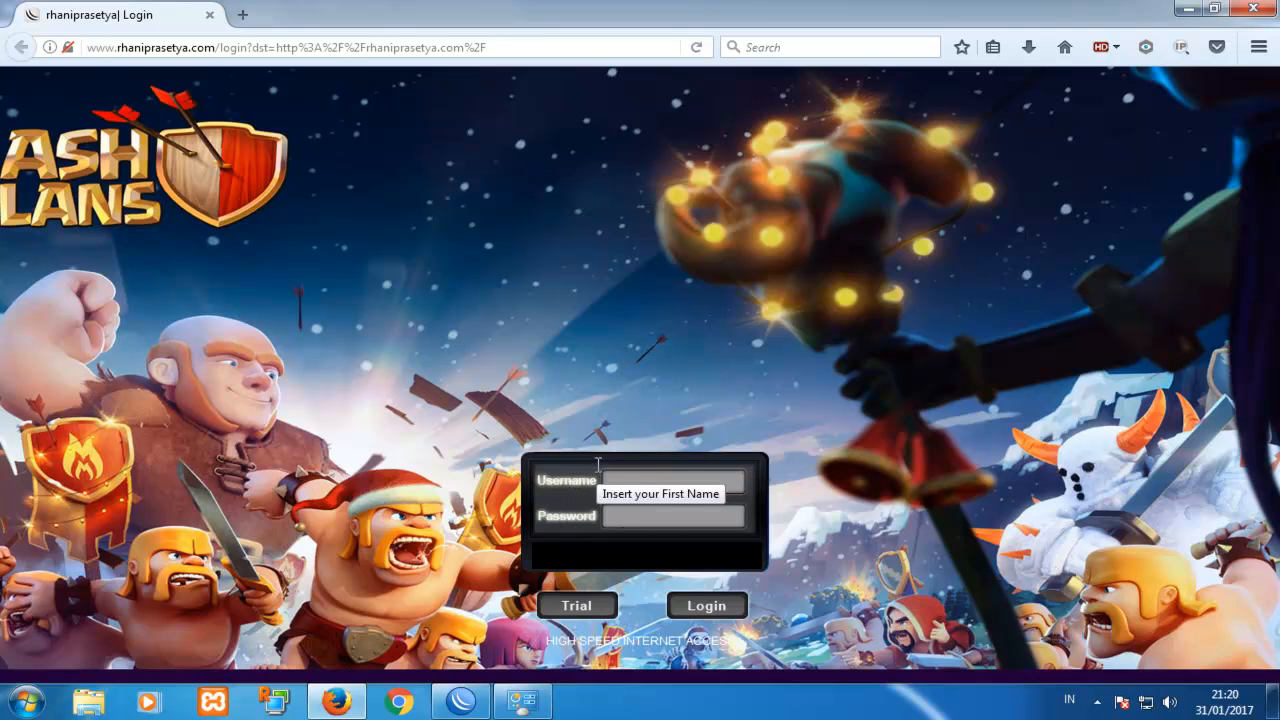
{"action": "left_click", "coordinate": [459, 703]}
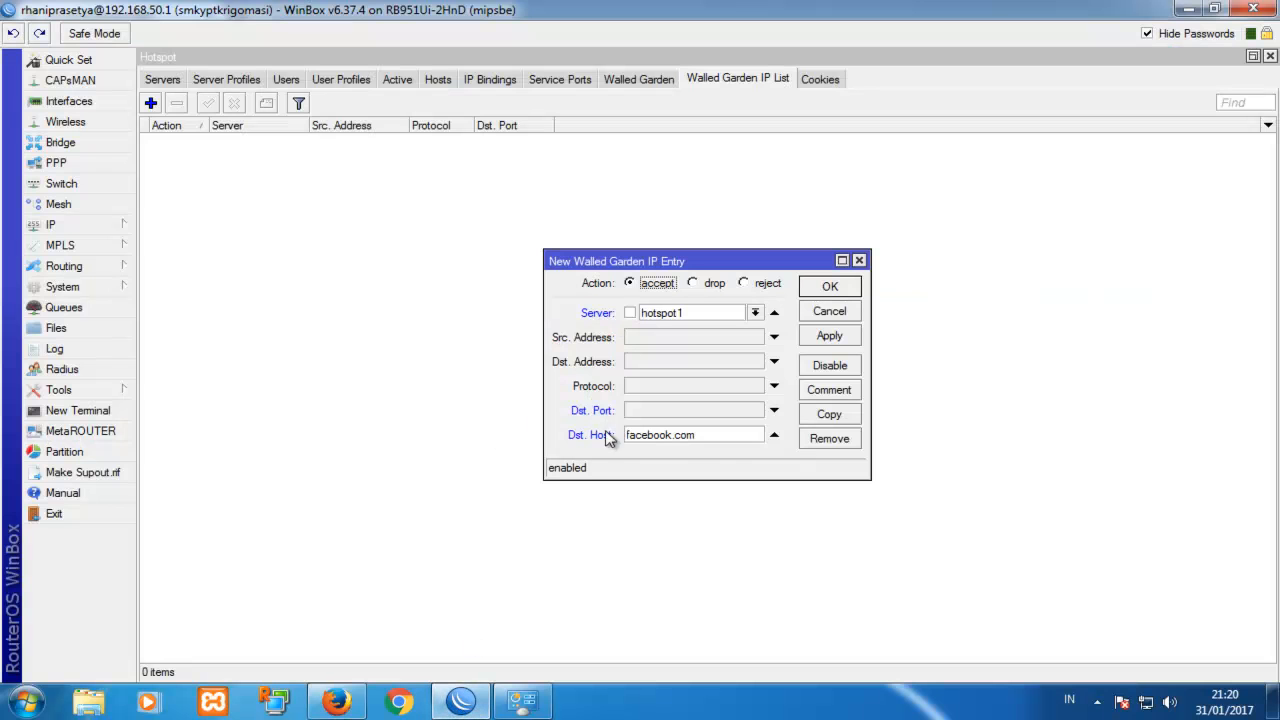
{"action": "left_click_drag", "start_coordinate": [720, 435], "coordinate": [605, 436]}
{"action": "left_click", "coordinate": [829, 337]}
{"action": "left_click", "coordinate": [830, 288]}
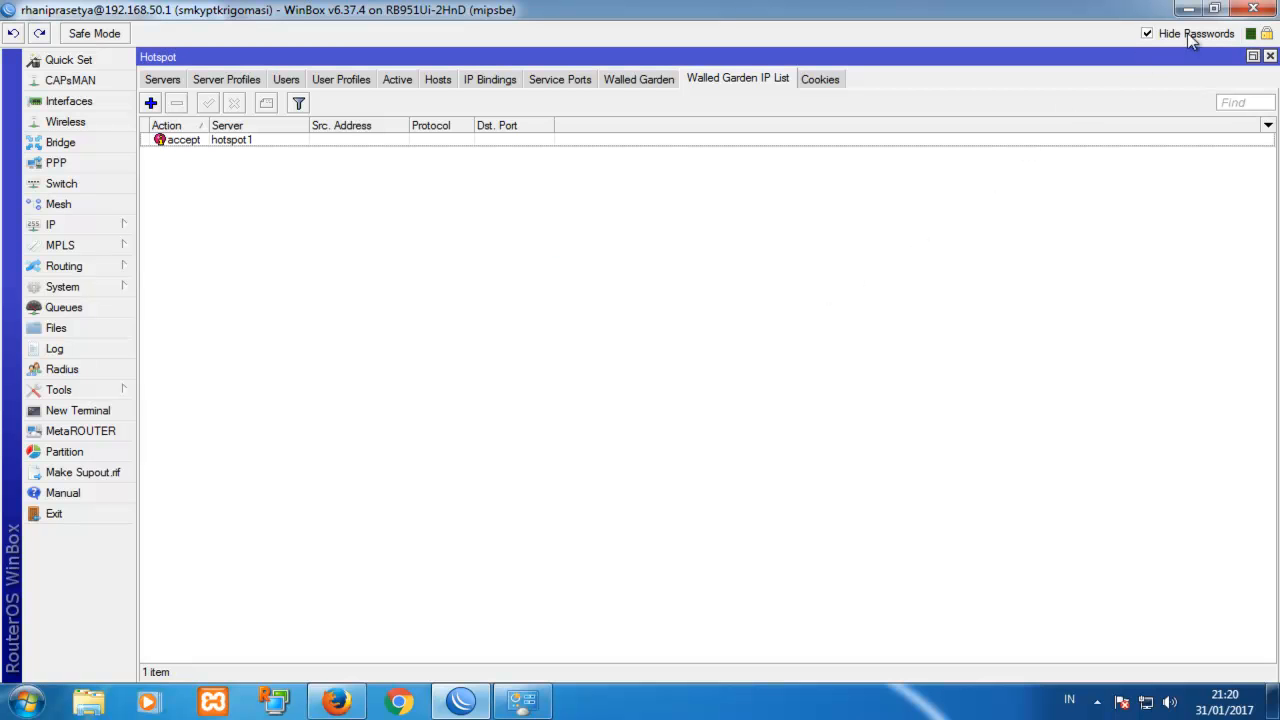
{"action": "left_click", "coordinate": [1253, 9]}
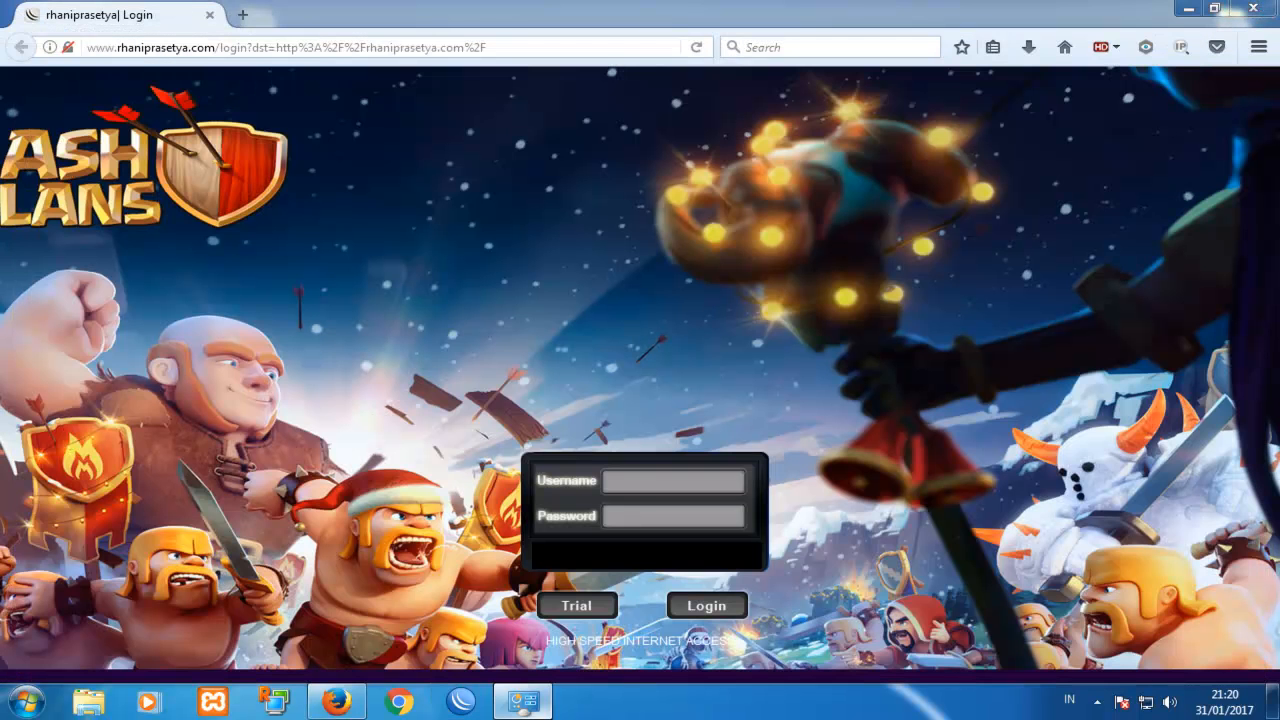
Step: Disable the Local Area Connection in Network Connections and check the wireless network's connection status
{"action": "left_click", "coordinate": [522, 700]}
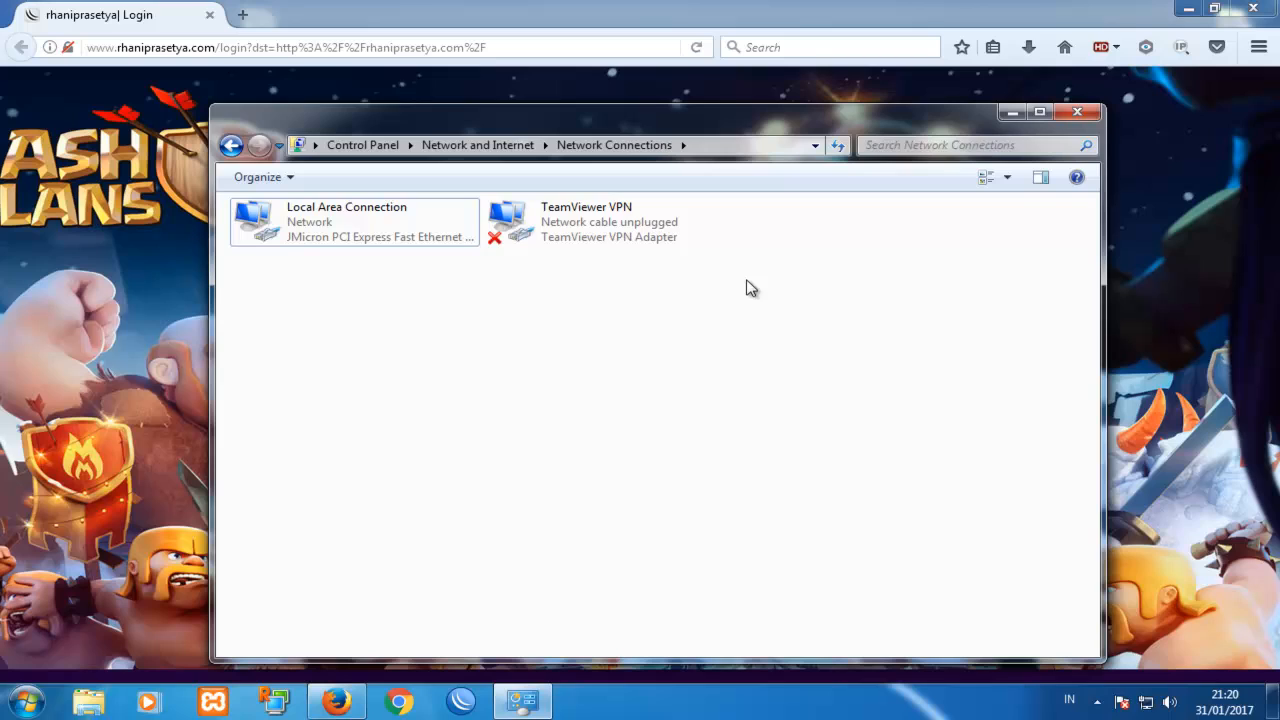
{"action": "left_click", "coordinate": [384, 219]}
{"action": "right_click", "coordinate": [384, 219]}
{"action": "left_click", "coordinate": [436, 231]}
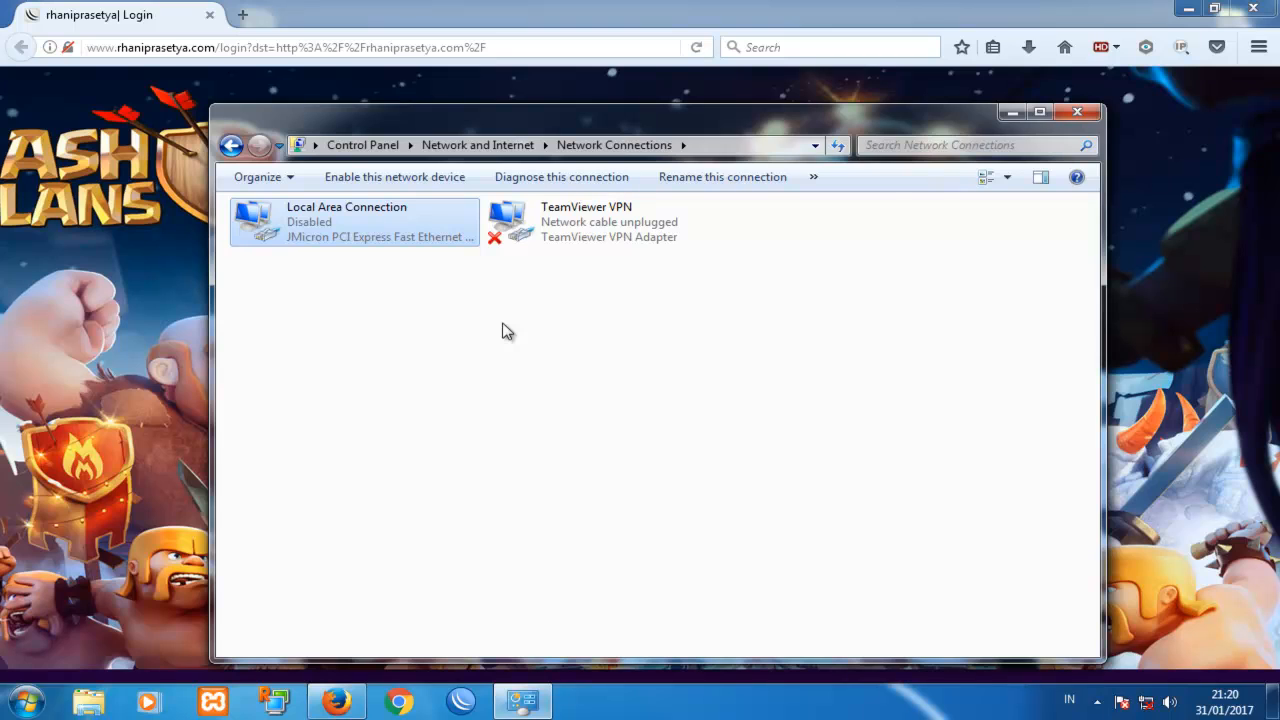
{"action": "left_click", "coordinate": [834, 220]}
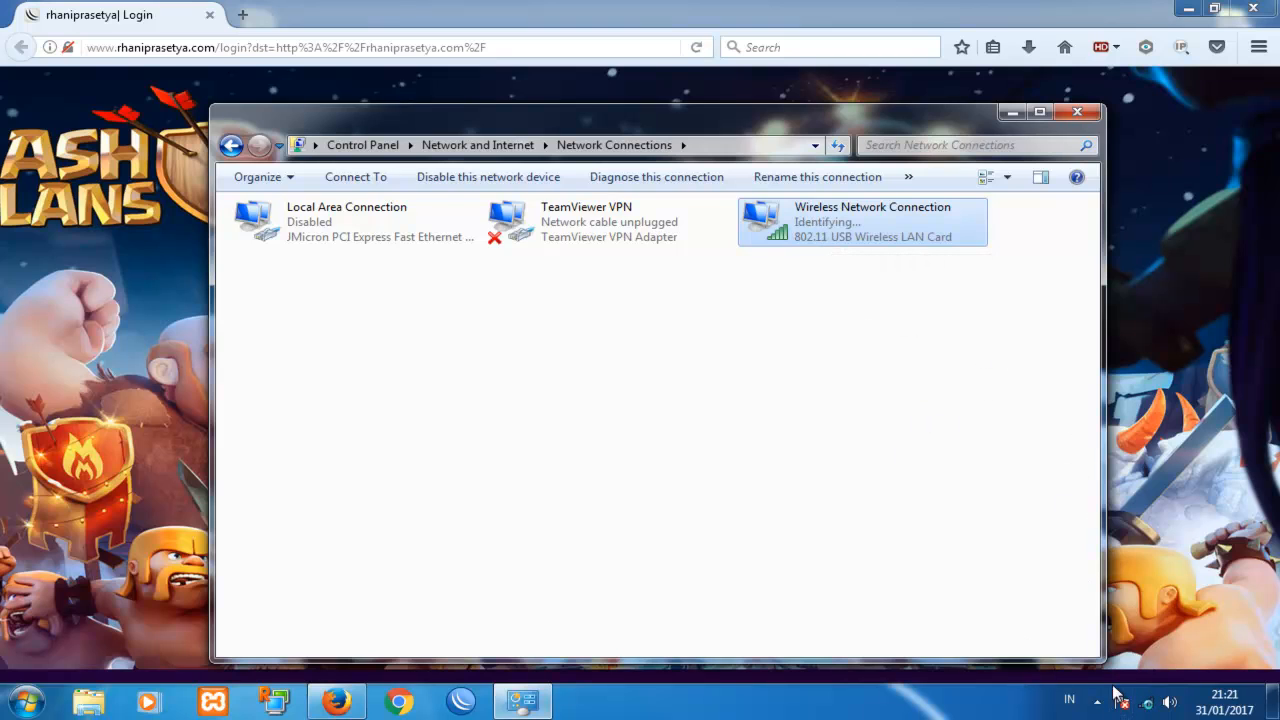
{"action": "left_click", "coordinate": [1145, 701]}
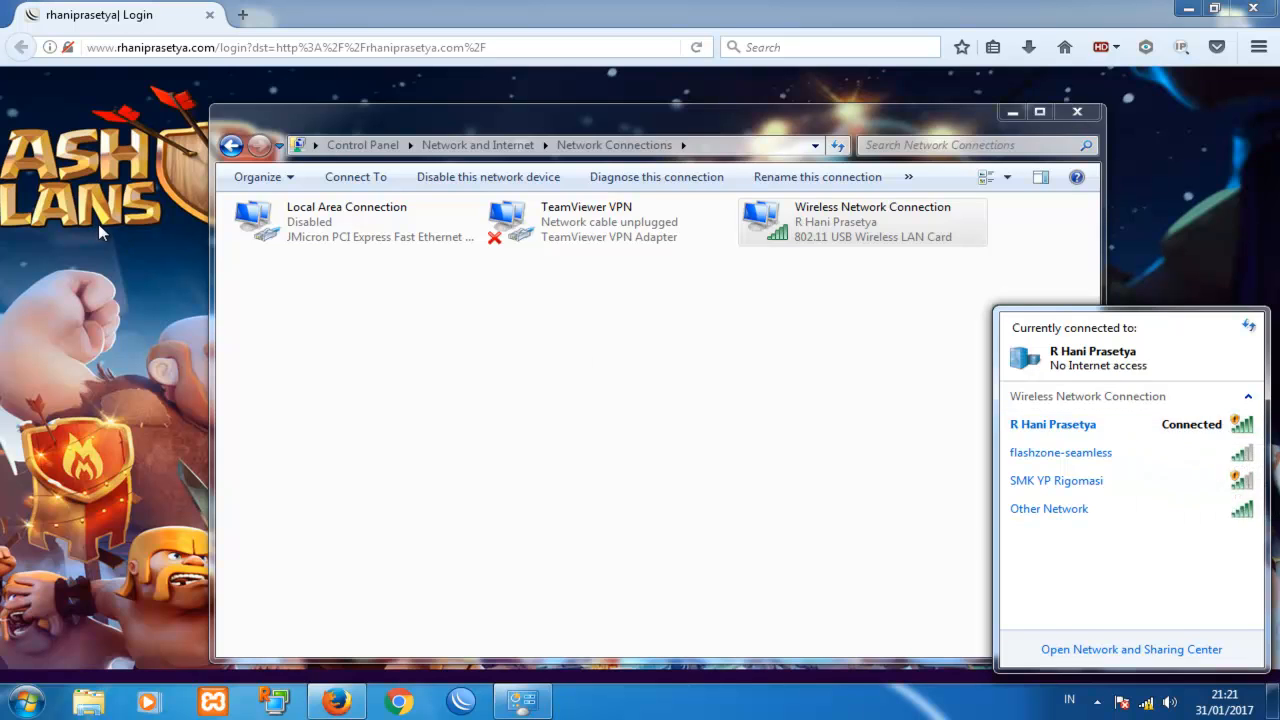
Step: Try to log in on the Firefox hotspot login page with a made-up username and password, declining to save the login
{"action": "left_click", "coordinate": [201, 190]}
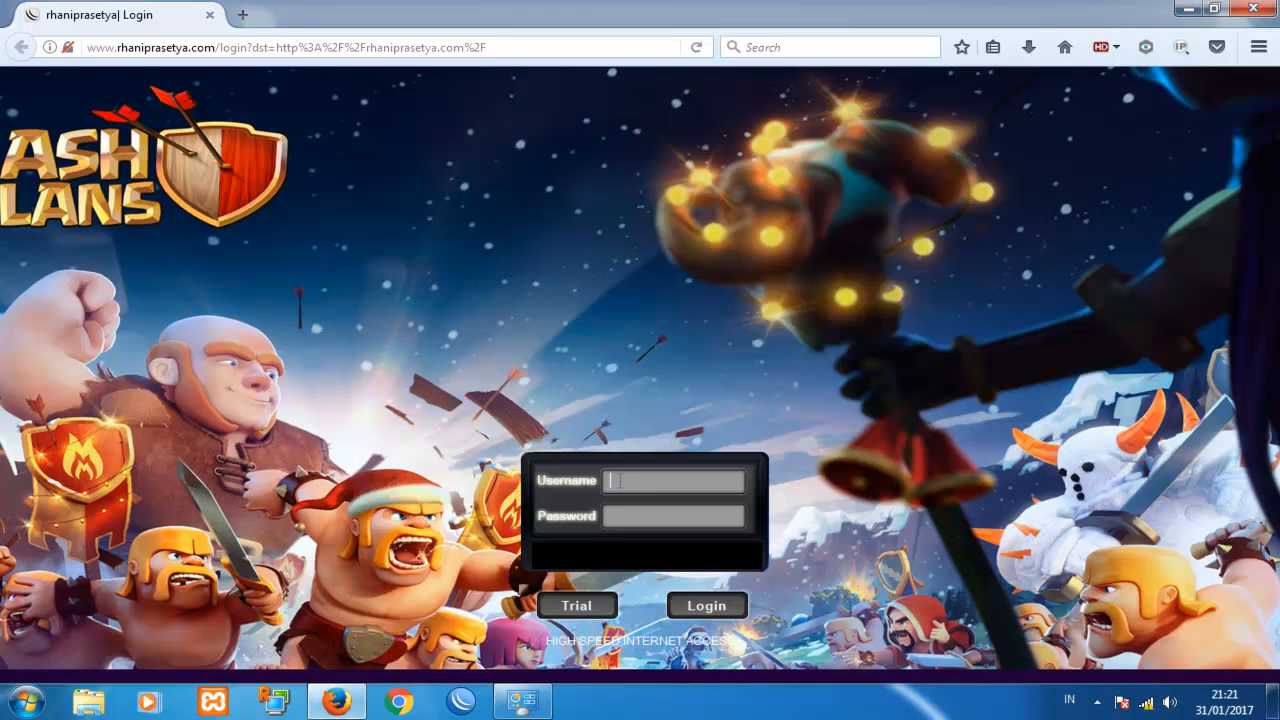
{"action": "key", "text": "Tab"}
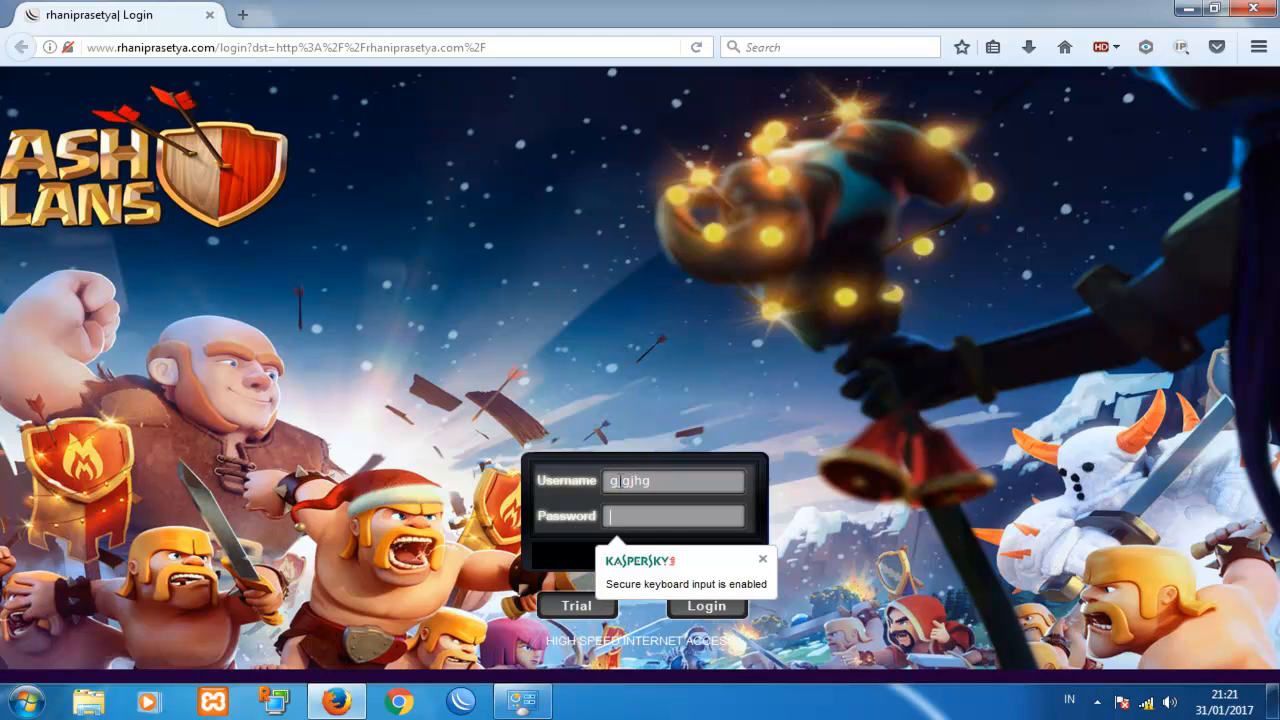
{"action": "type", "text": "••••••"}
{"action": "key", "text": "Return"}
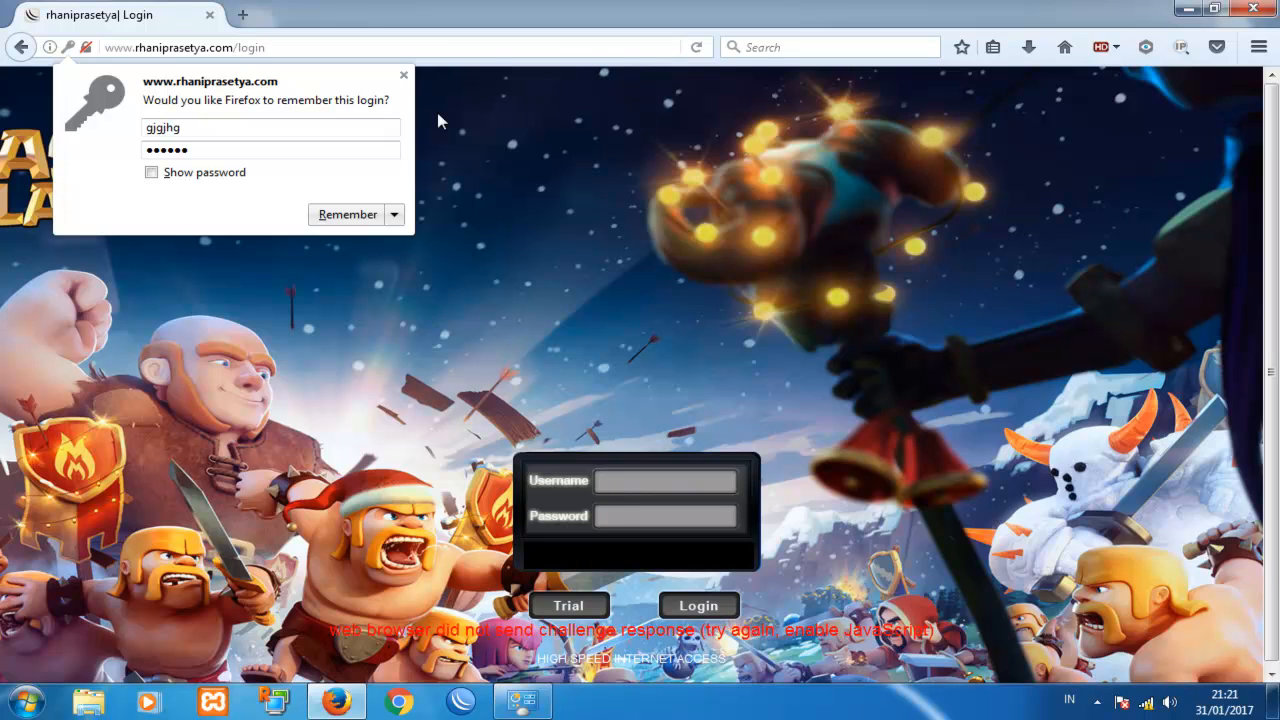
{"action": "left_click", "coordinate": [404, 76]}
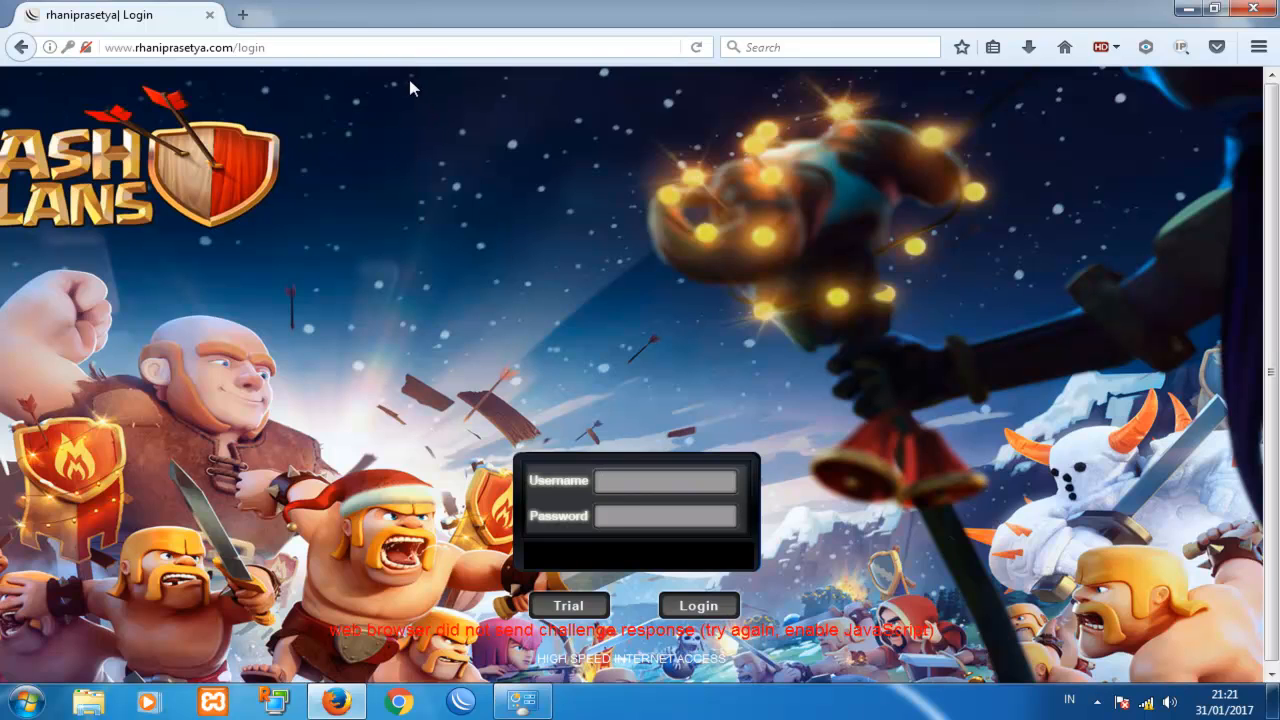
{"action": "left_click", "coordinate": [242, 14]}
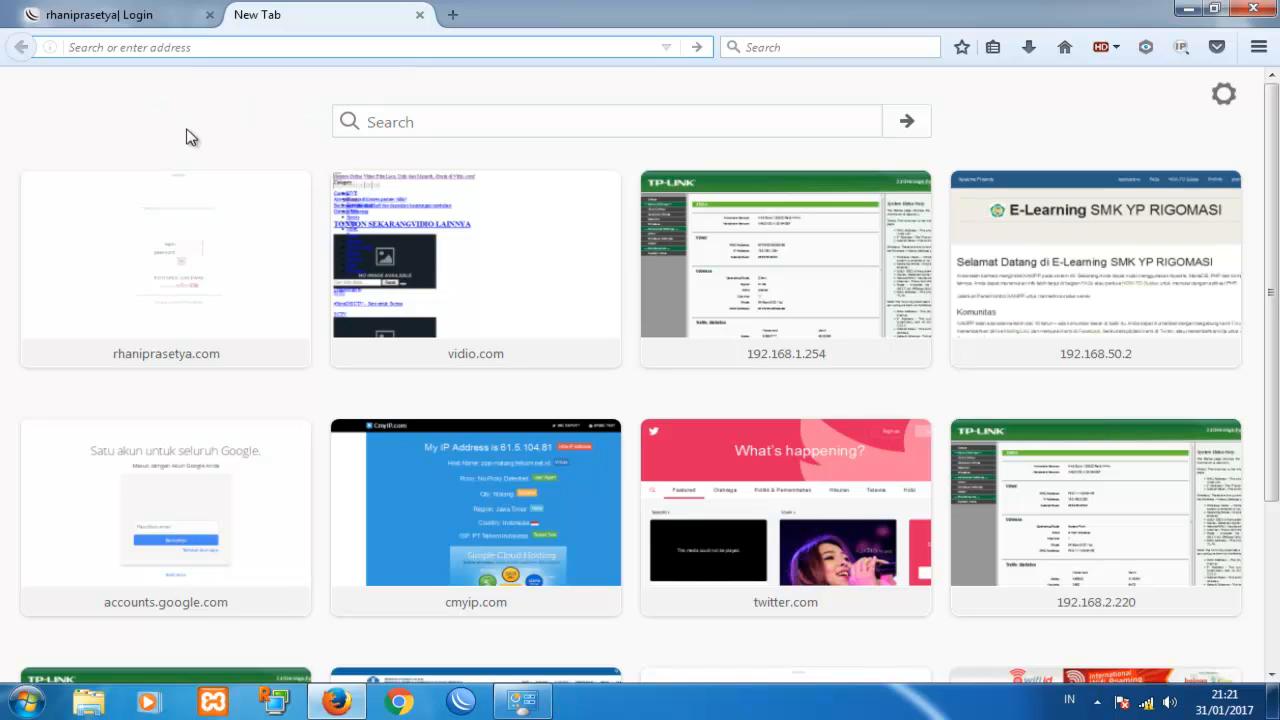
{"action": "left_click", "coordinate": [1060, 48]}
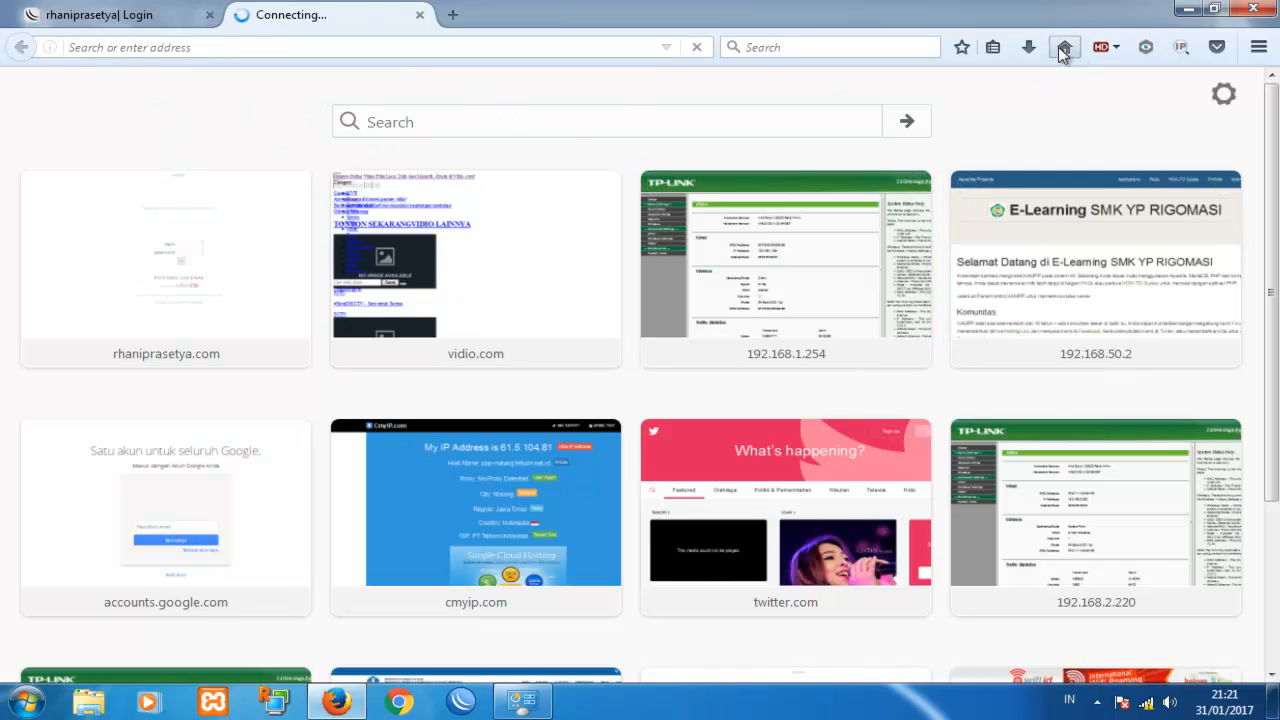
{"action": "left_click", "coordinate": [326, 46]}
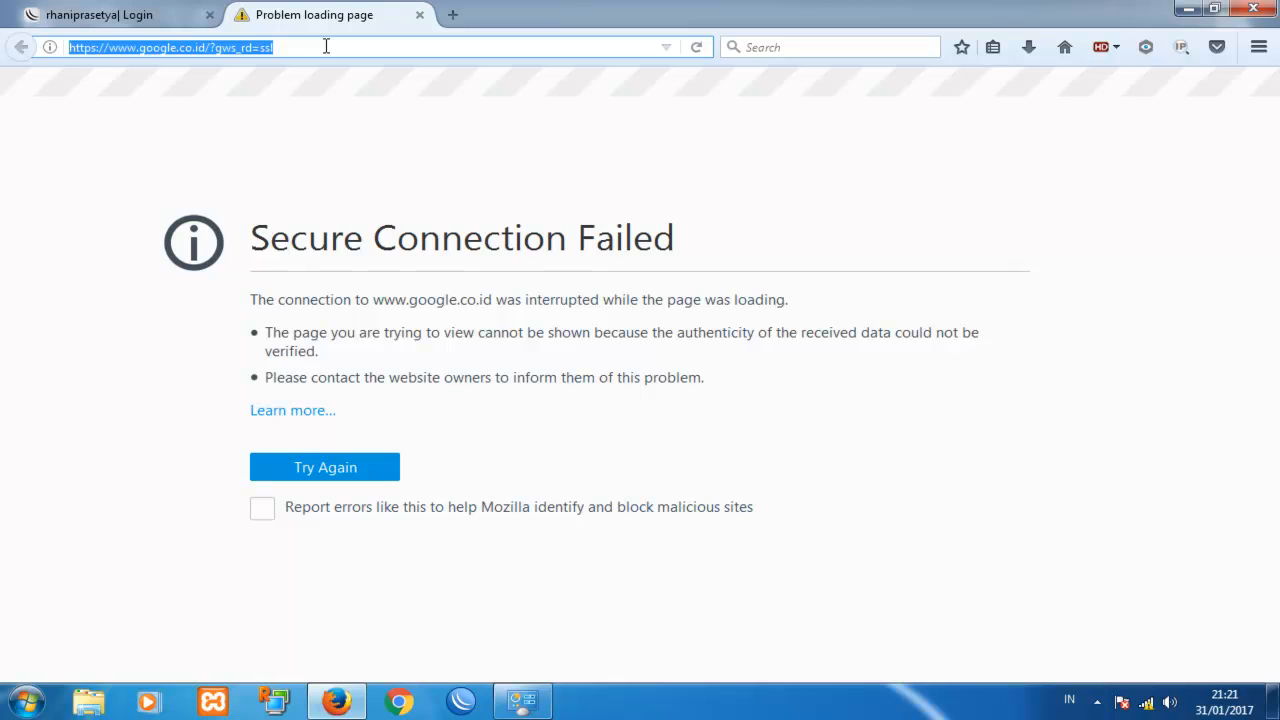
{"action": "type", "text": "youtube.com/"}
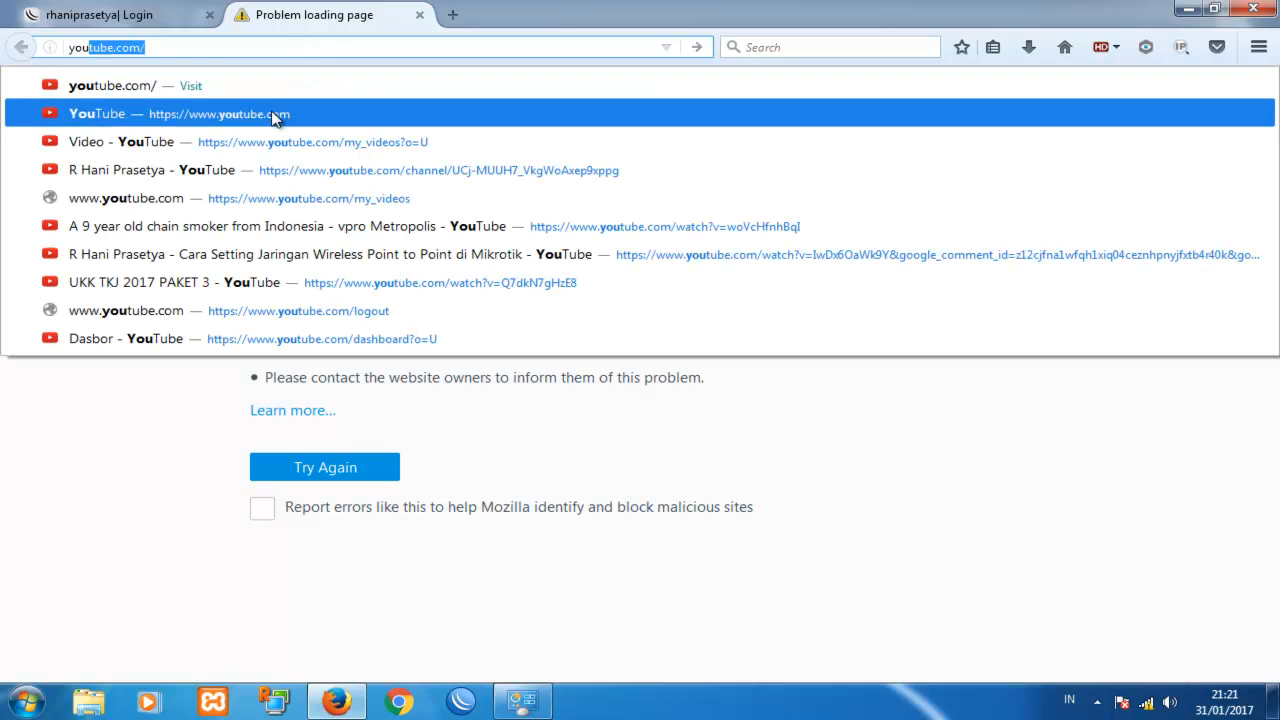
{"action": "left_click", "coordinate": [275, 116]}
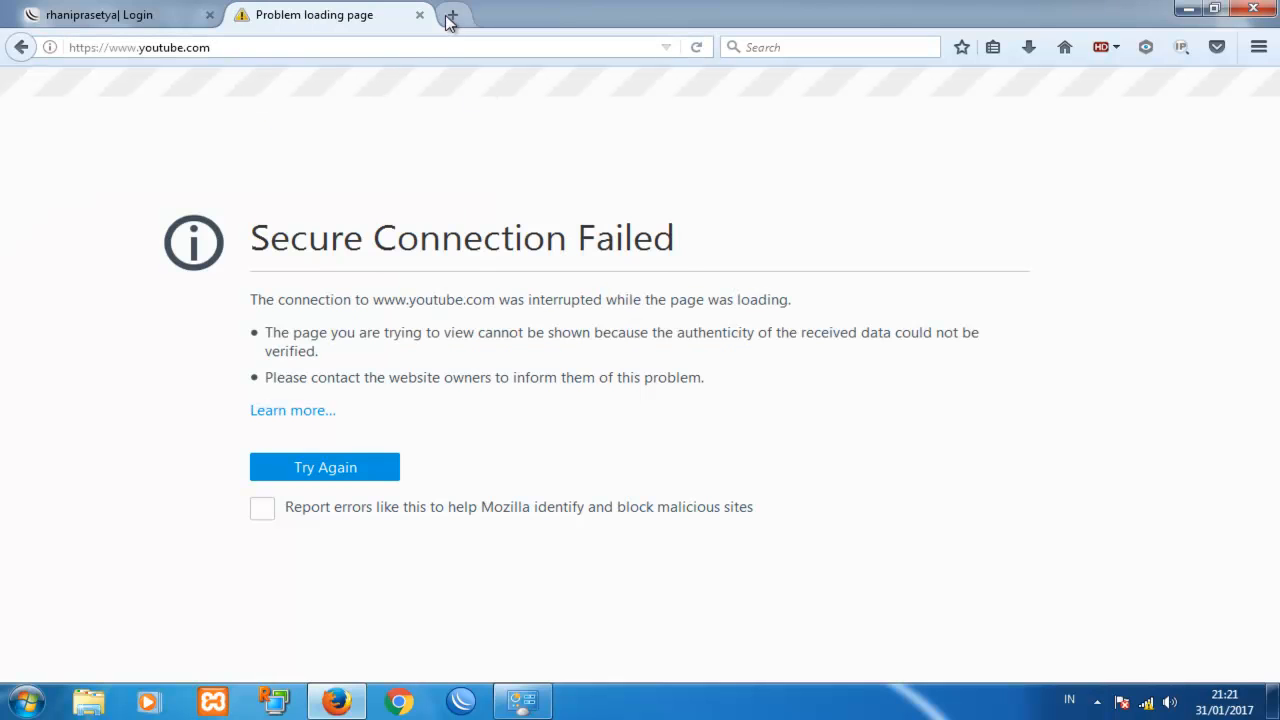
Step: Test access to facebook.com in another new tab, retrying the address until the site loads
{"action": "left_click", "coordinate": [451, 16]}
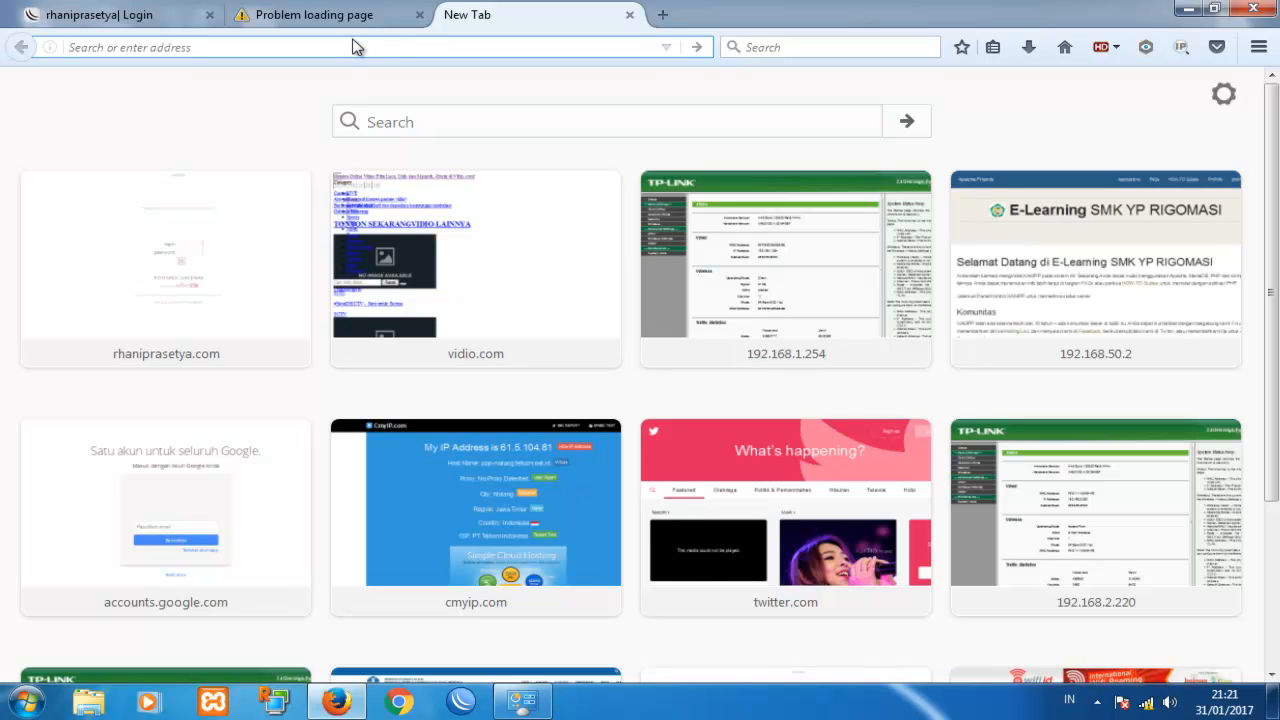
{"action": "type", "text": "facebook.com/"}
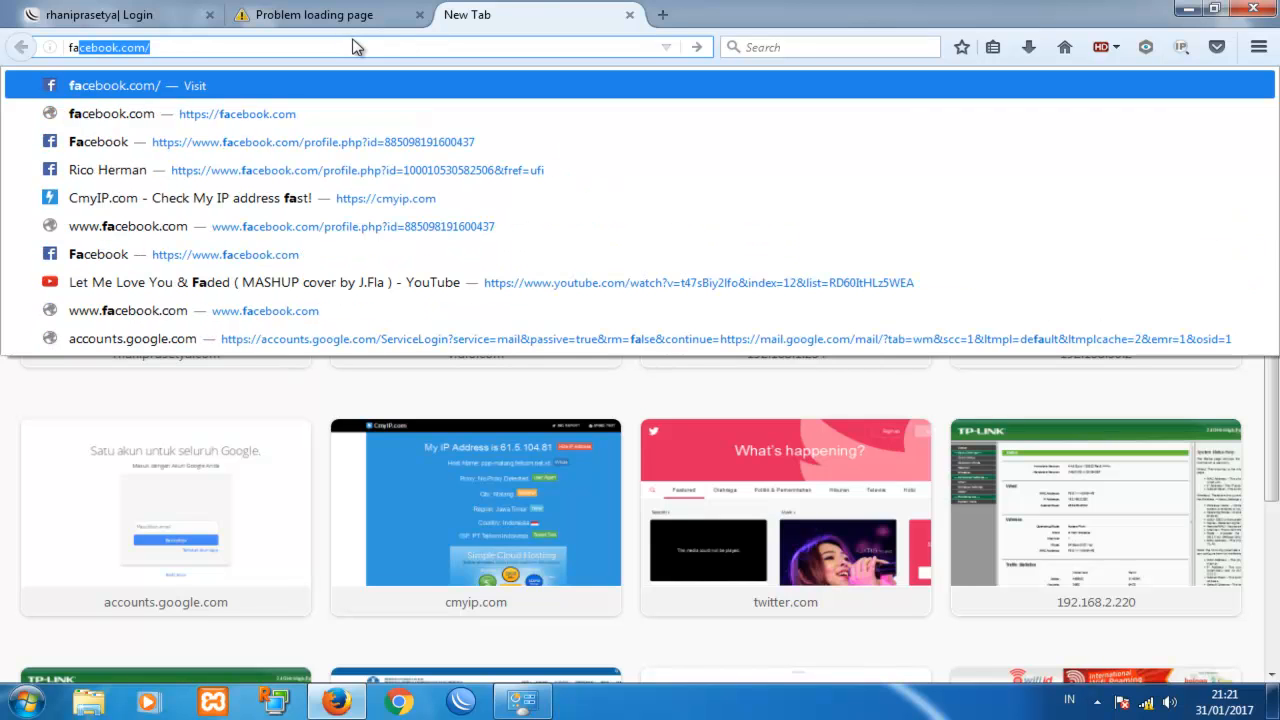
{"action": "key", "text": "Return"}
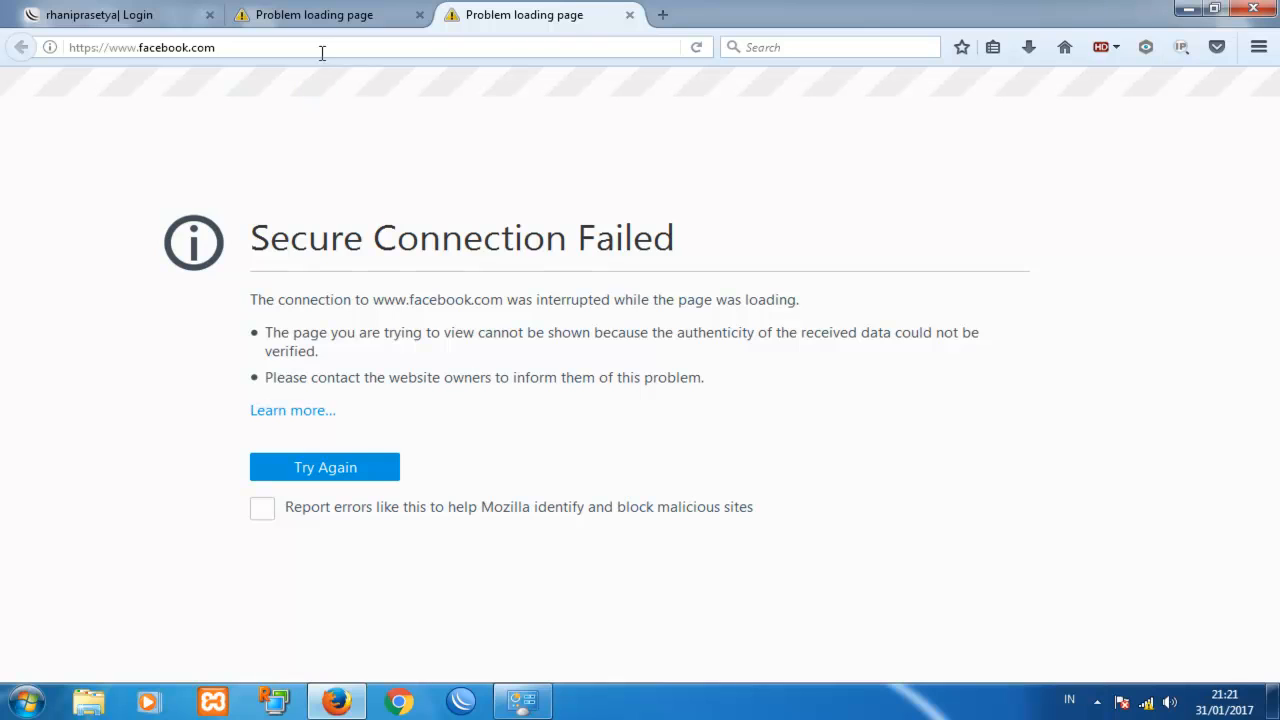
{"action": "left_click", "coordinate": [326, 46]}
{"action": "key", "text": "Return"}
{"action": "left_click", "coordinate": [327, 45]}
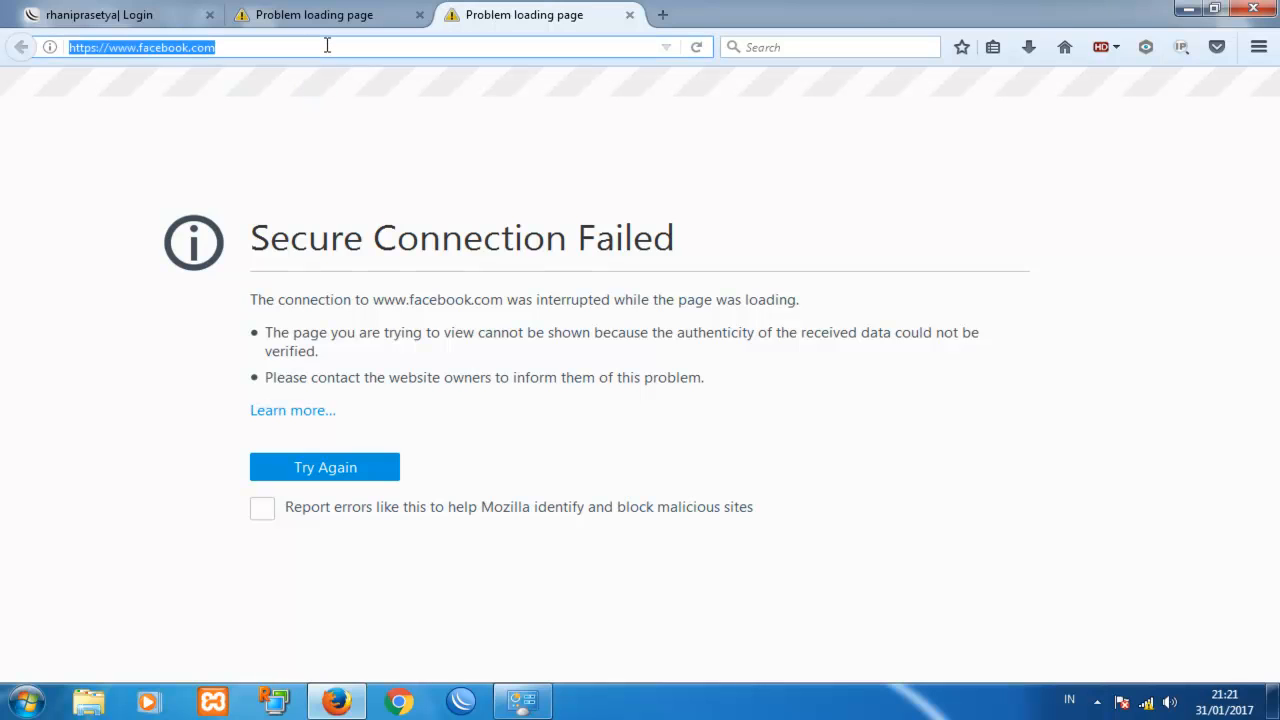
{"action": "type", "text": "fa"}
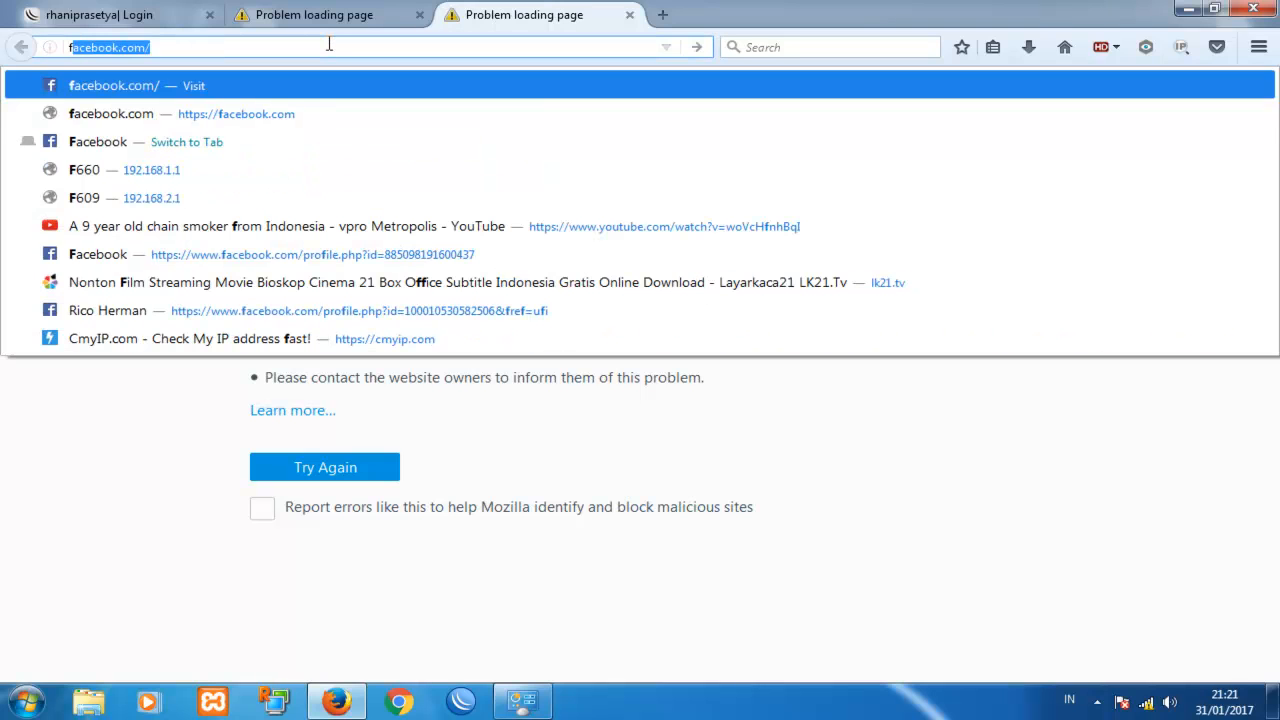
{"action": "left_click", "coordinate": [270, 116]}
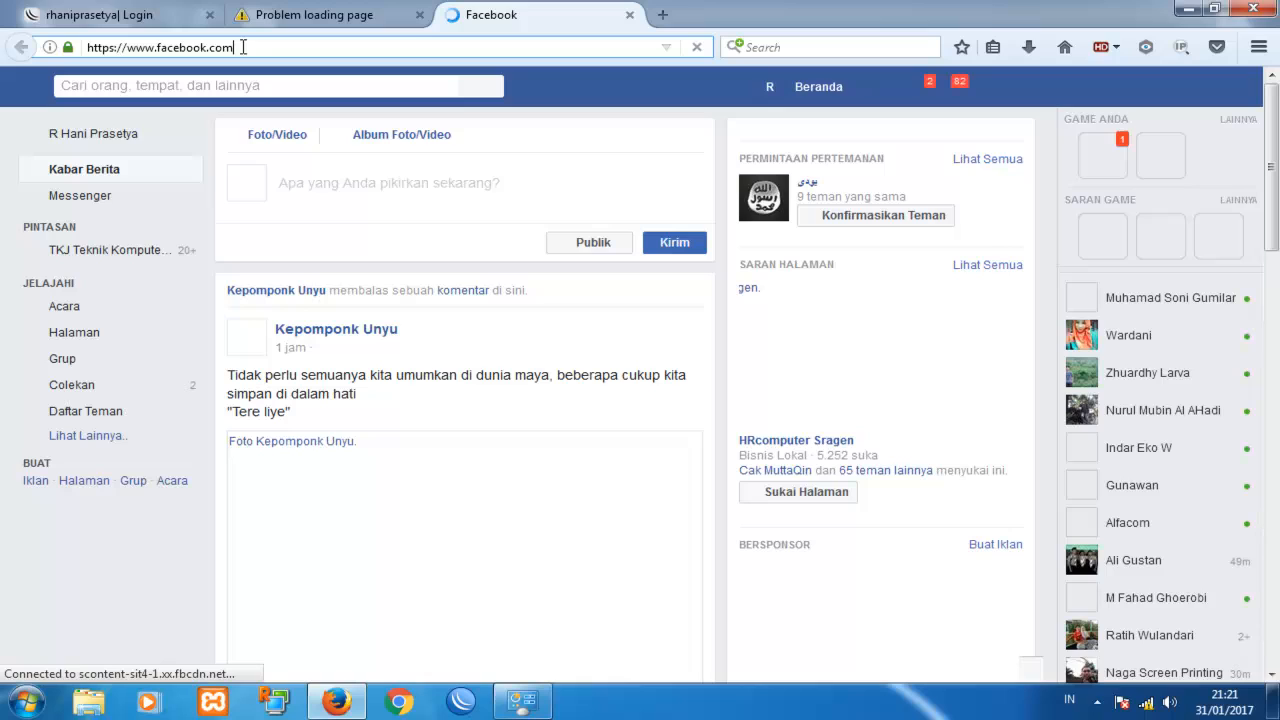
{"action": "left_click", "coordinate": [243, 47]}
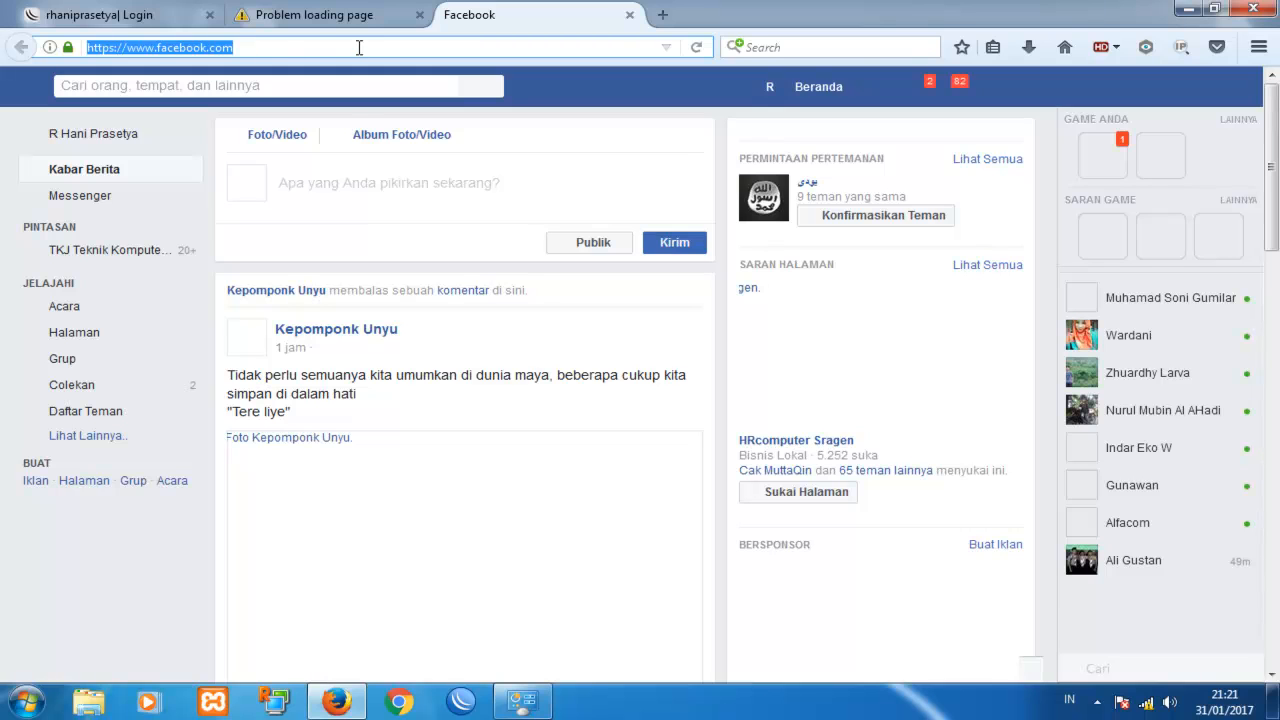
Step: Load vidio.com in another new tab and look through its home page
{"action": "left_click", "coordinate": [662, 15]}
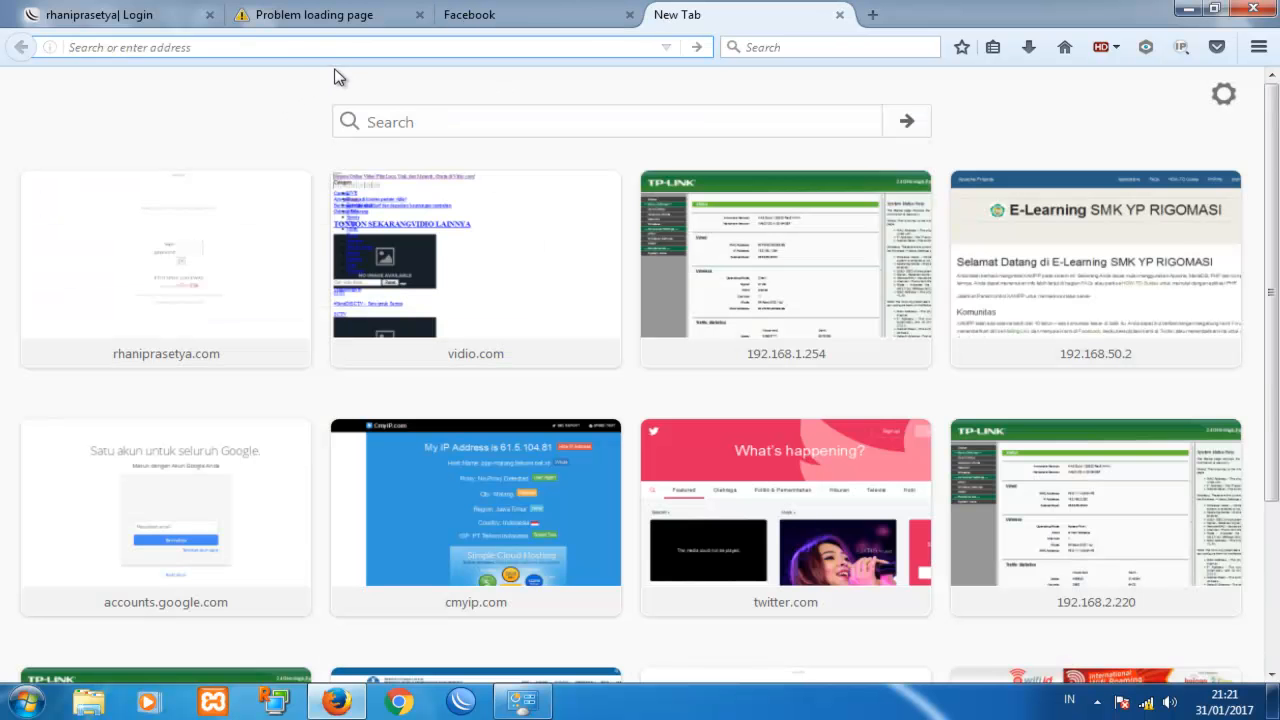
{"action": "left_click", "coordinate": [450, 268]}
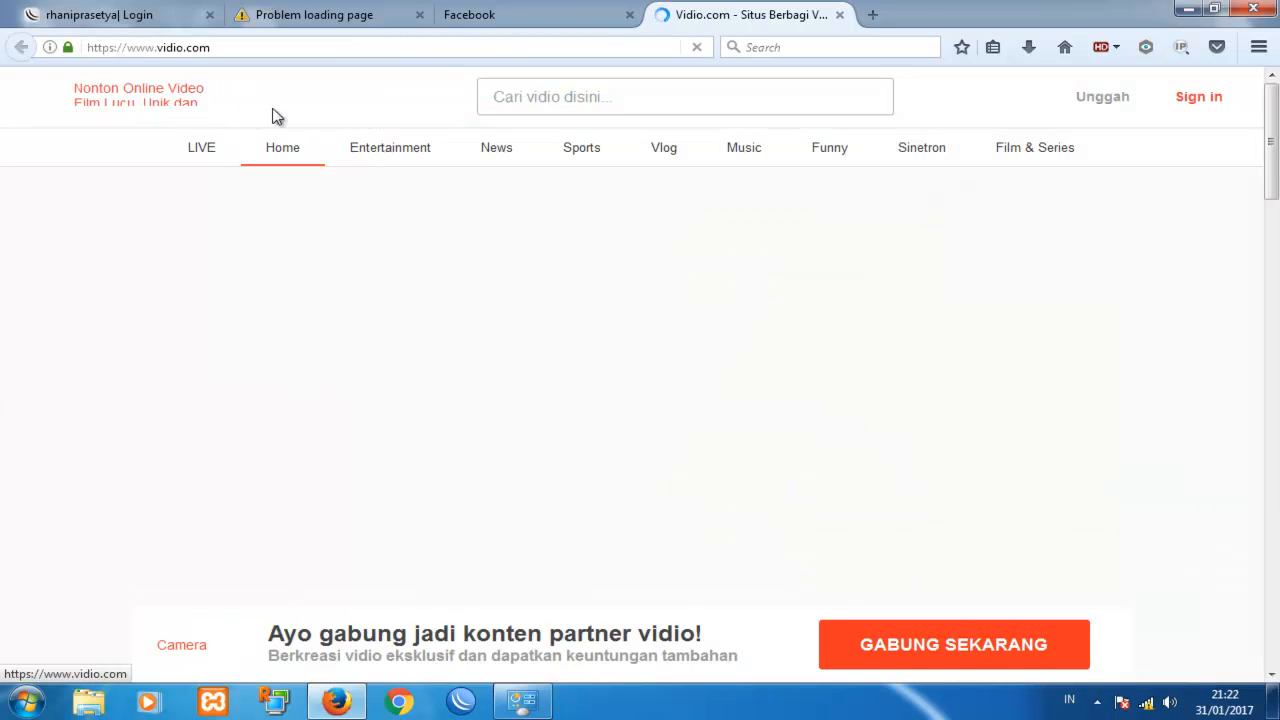
{"action": "scroll", "coordinate": [78, 363], "scroll_direction": "down", "scroll_amount": 5}
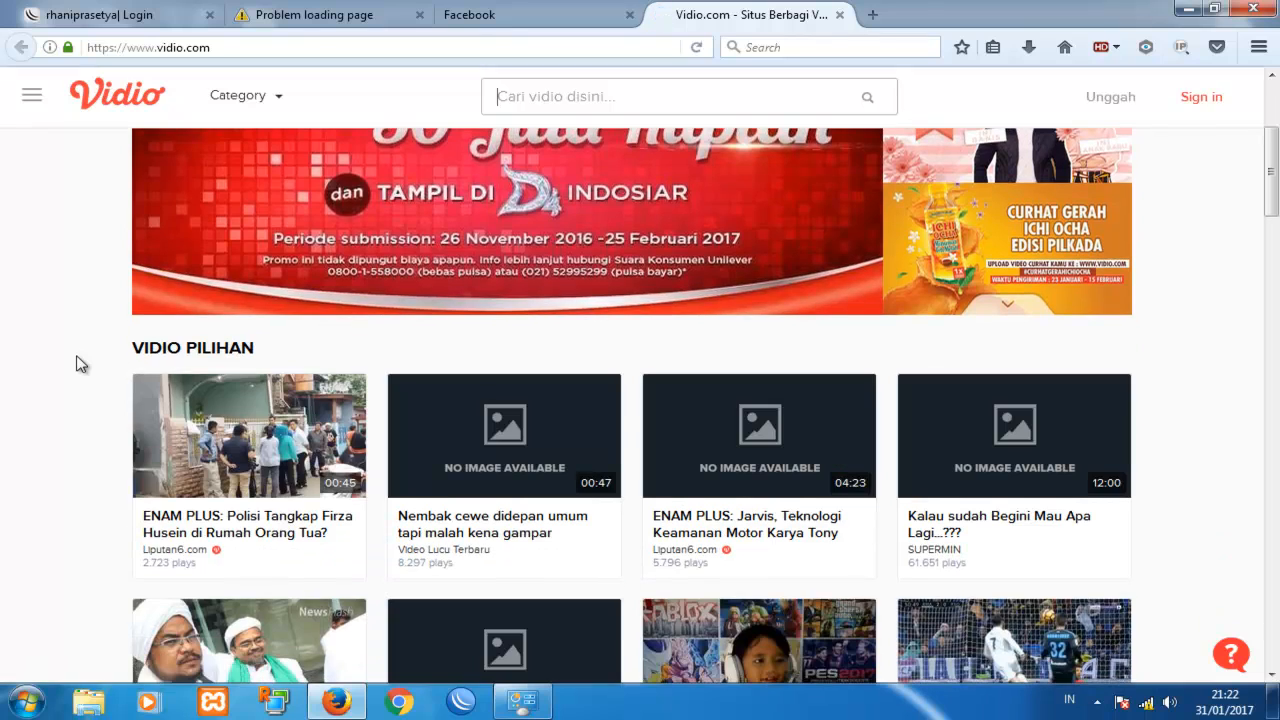
{"action": "scroll", "coordinate": [78, 366], "scroll_direction": "up", "scroll_amount": 3}
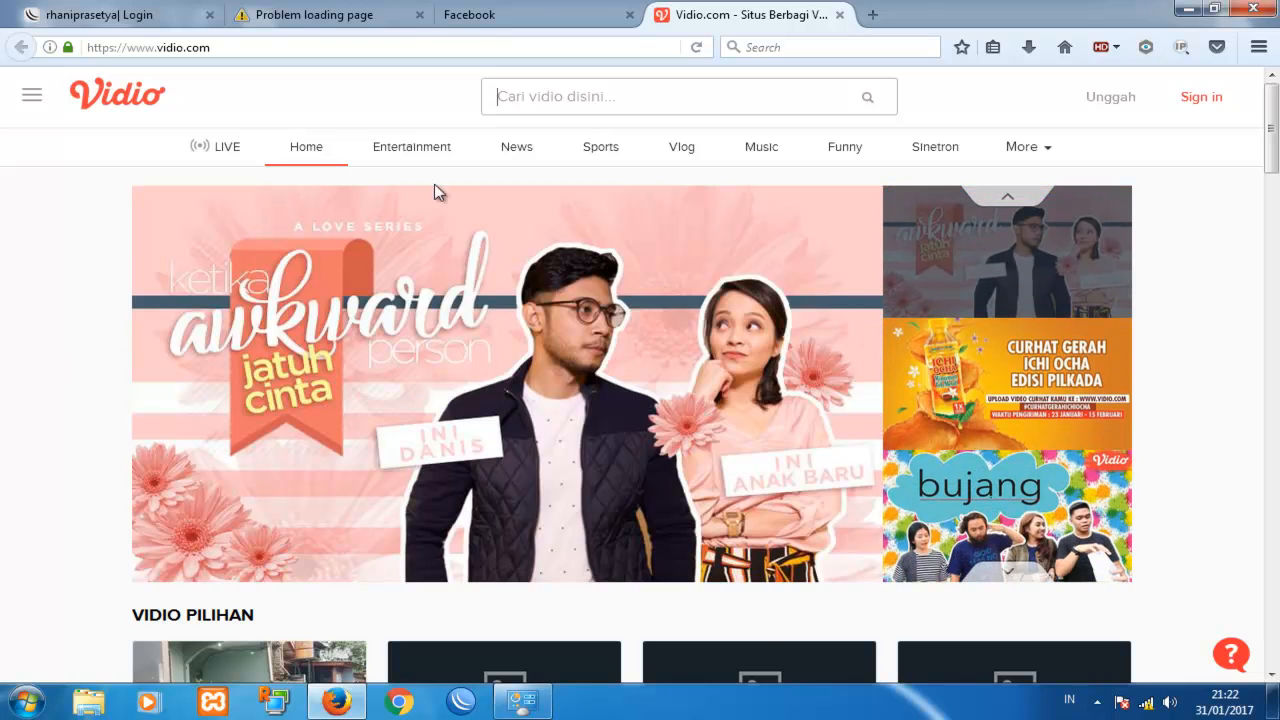
Step: Compare the open hotspot login, Facebook and Vidio pages to check which sites are accessible without login
{"action": "left_click", "coordinate": [162, 26]}
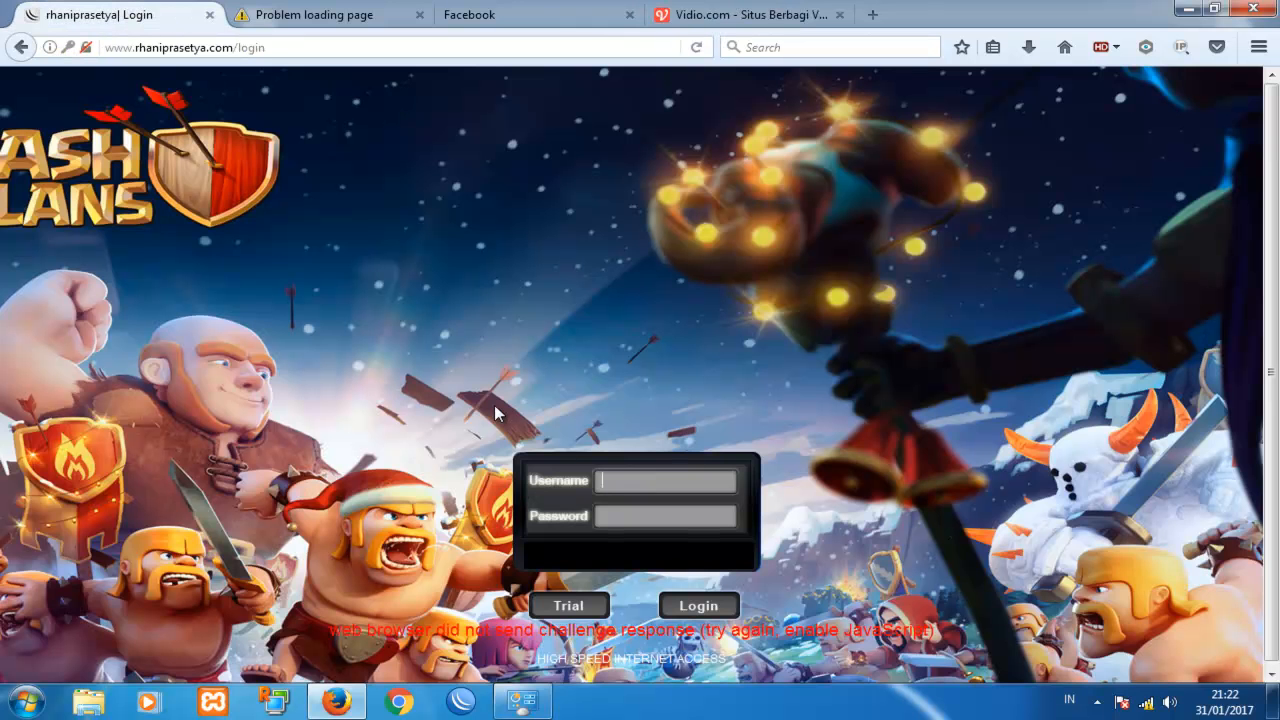
{"action": "left_click", "coordinate": [500, 14]}
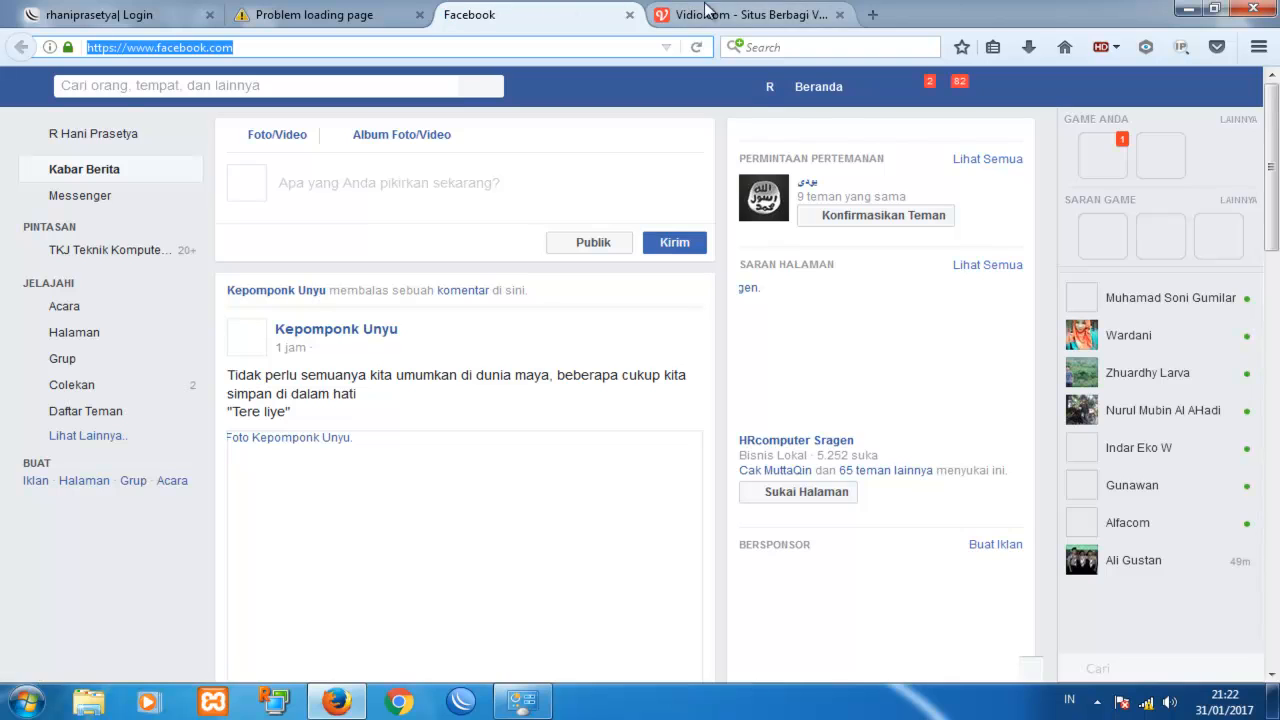
{"action": "left_click", "coordinate": [726, 14]}
{"action": "left_click", "coordinate": [517, 14]}
{"action": "left_click", "coordinate": [665, 14]}
{"action": "left_click", "coordinate": [551, 14]}
Step: Close the YouTube tab and review the Facebook and Vidio pages again
{"action": "left_click", "coordinate": [340, 14]}
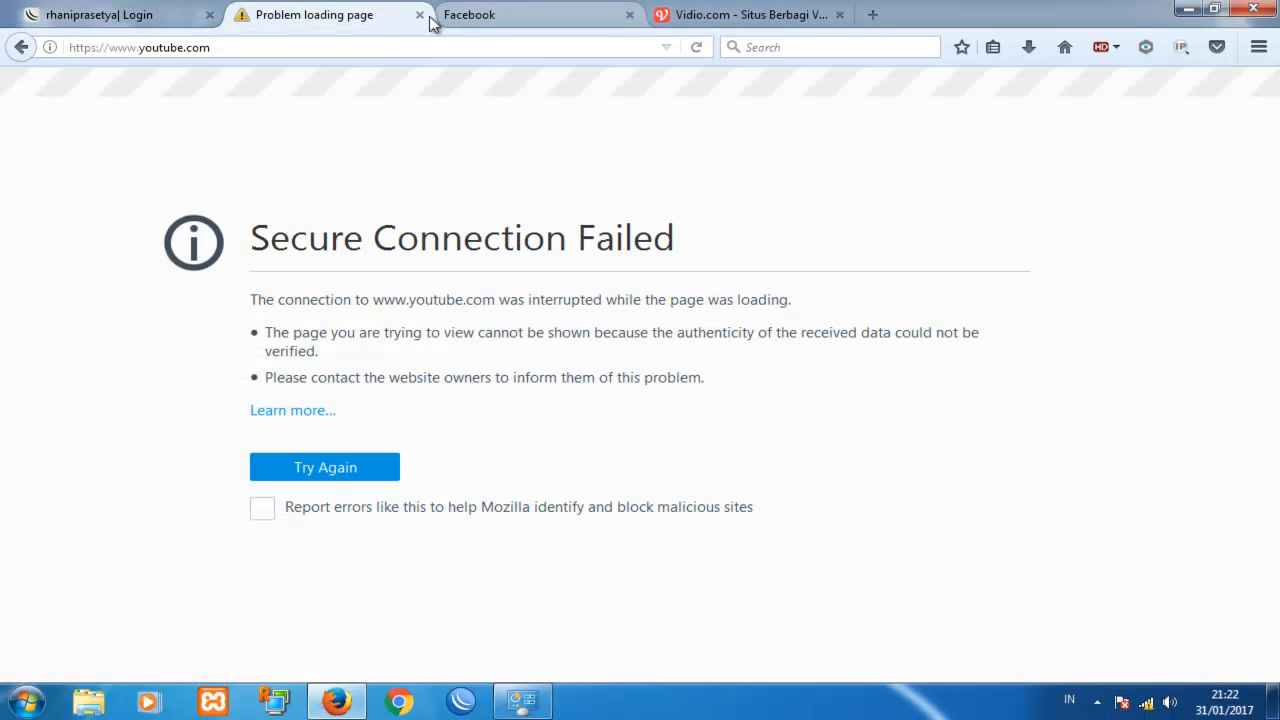
{"action": "left_click", "coordinate": [419, 14]}
{"action": "left_click", "coordinate": [500, 16]}
{"action": "left_click", "coordinate": [364, 16]}
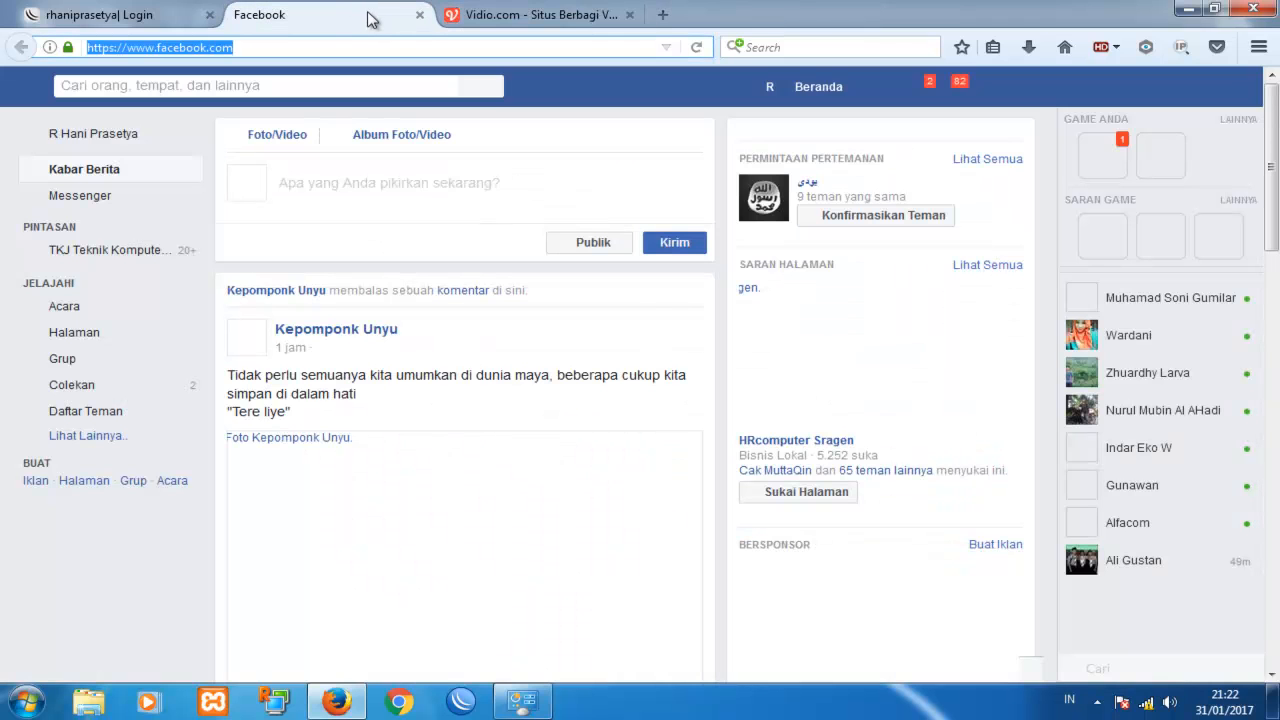
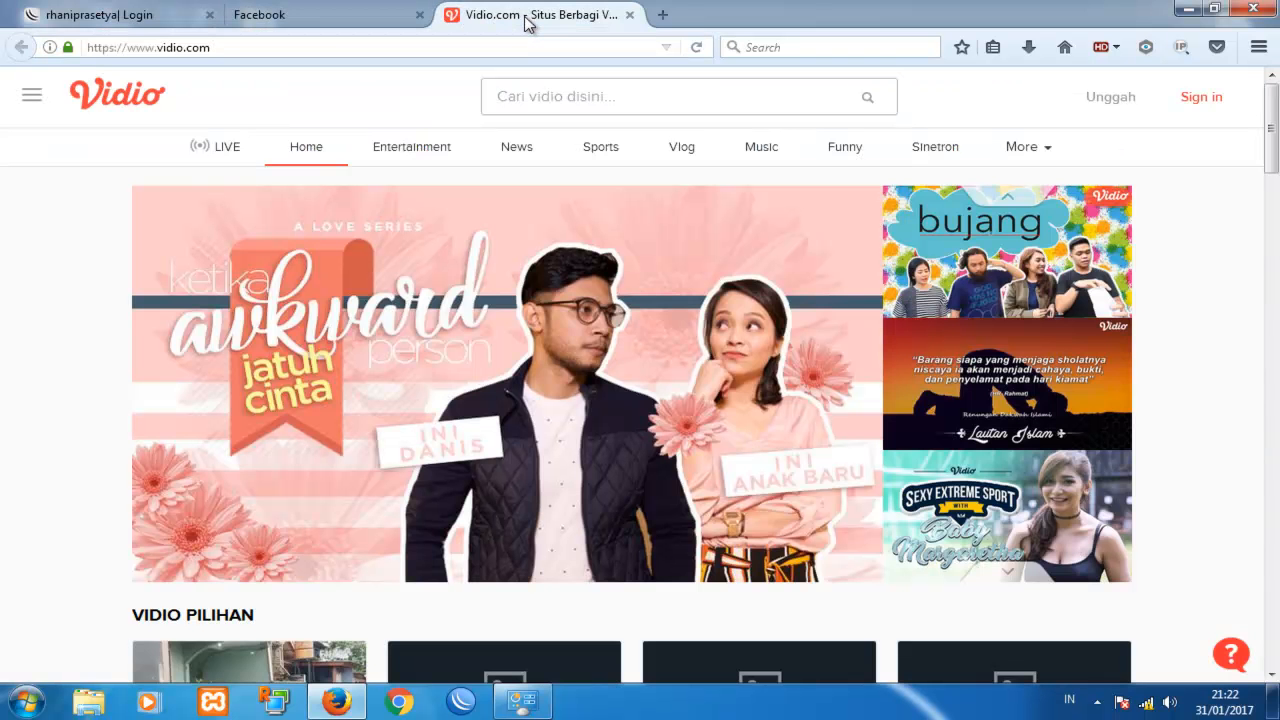
{"action": "left_click", "coordinate": [366, 24]}
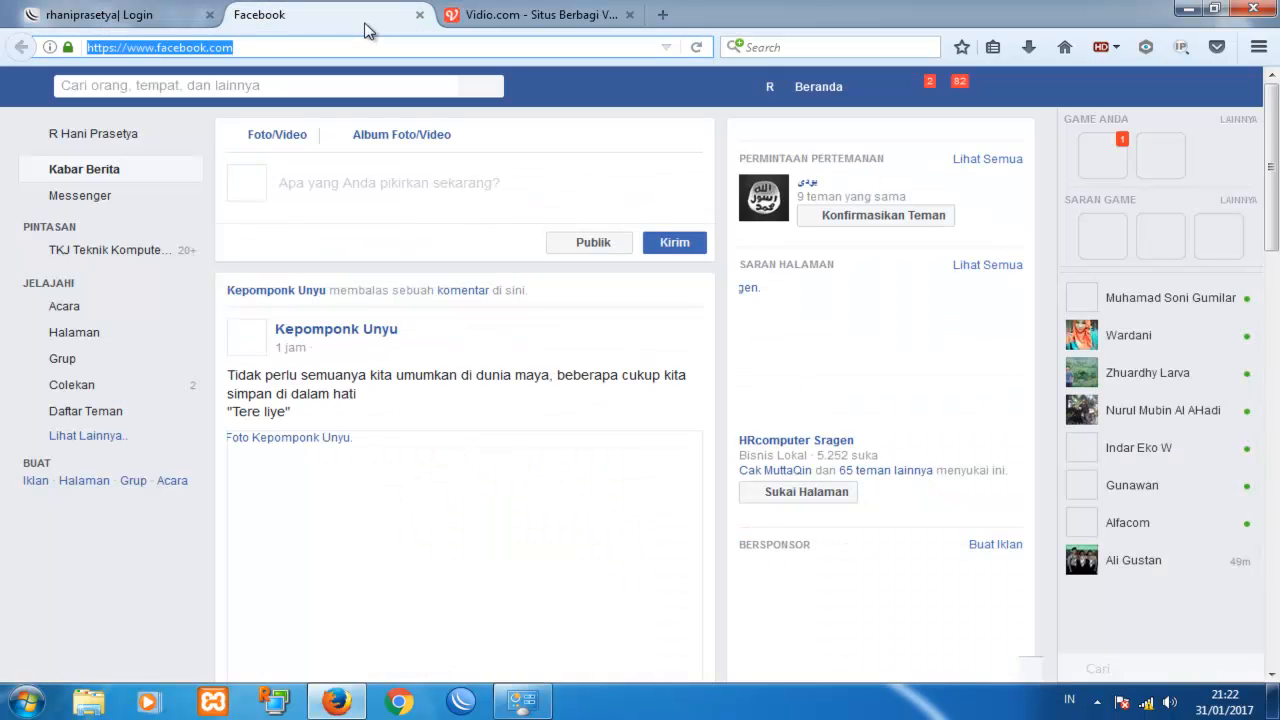